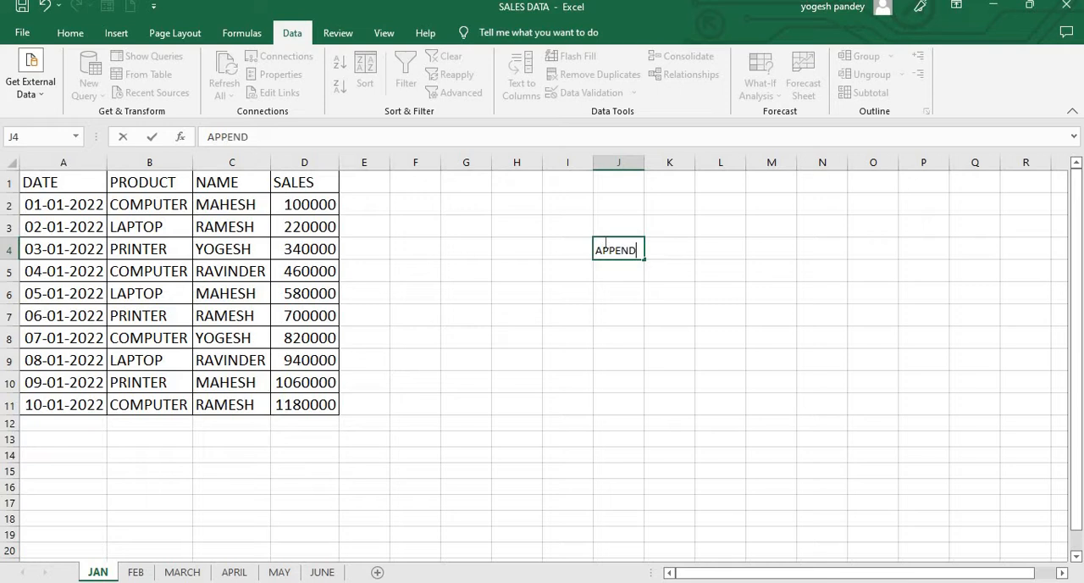
Step: Enter the heading "APPEND DATA IN THE SAME SHEET" in cell J4 of the JAN sheet
type("N T")
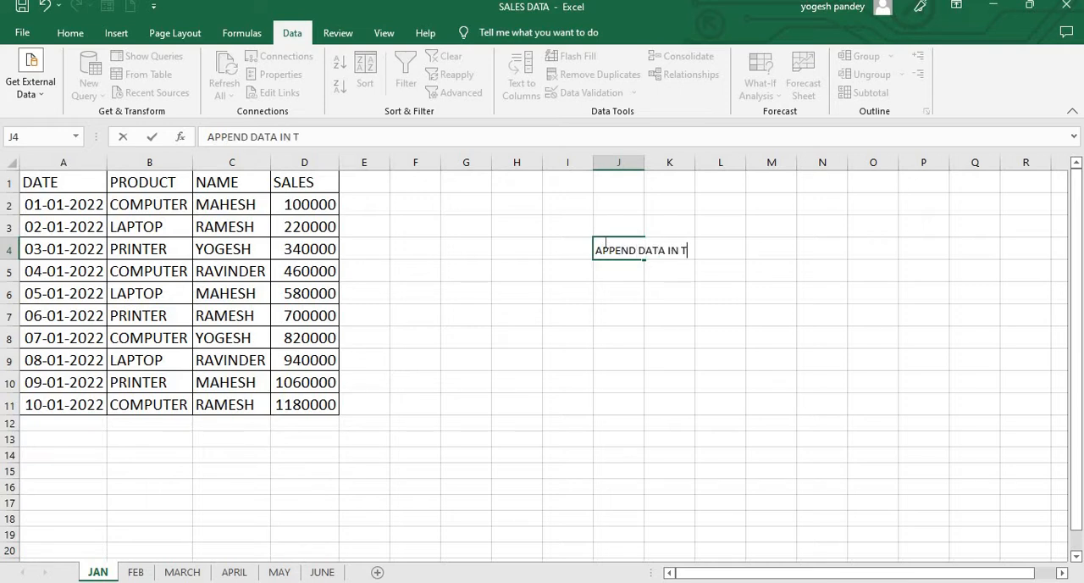
type("HE SAME SH")
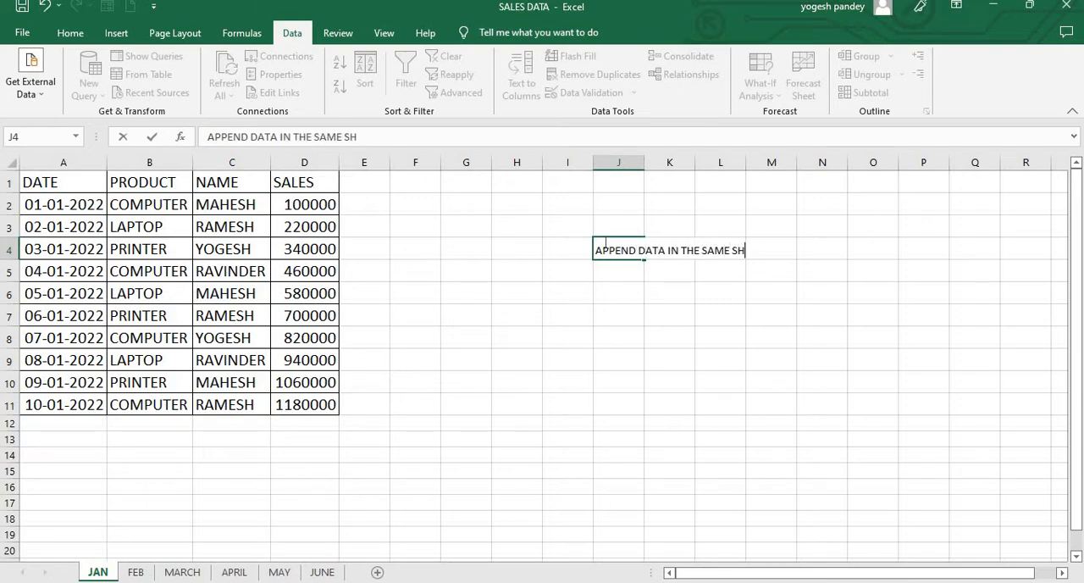
type("E")
key("BackSpace")
type("EET")
left_click(859, 280)
Step: Increase the font size of the heading in J4 to 20
left_click_drag(637, 249, 764, 243)
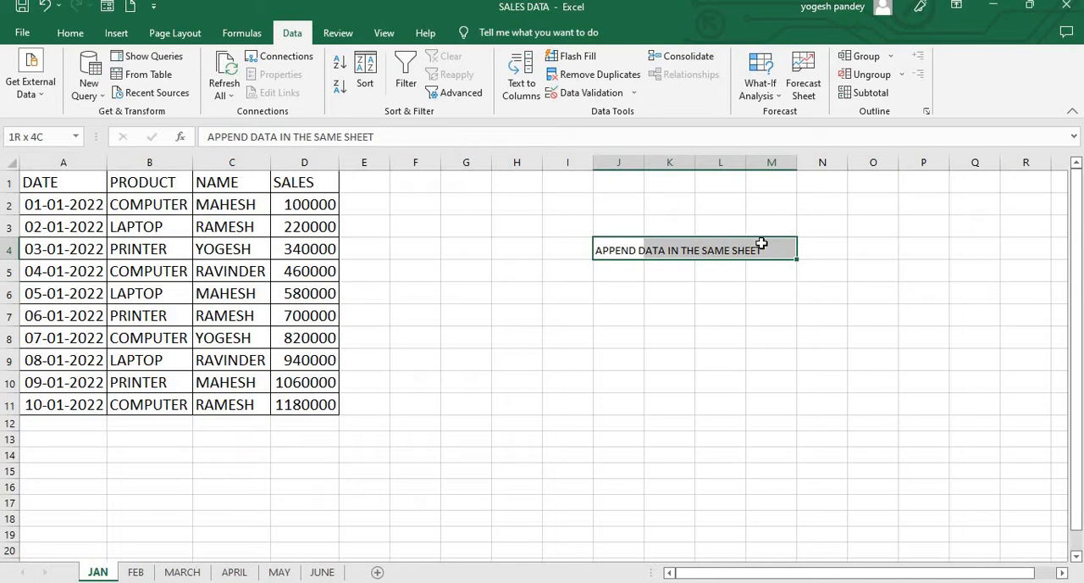
left_click(71, 33)
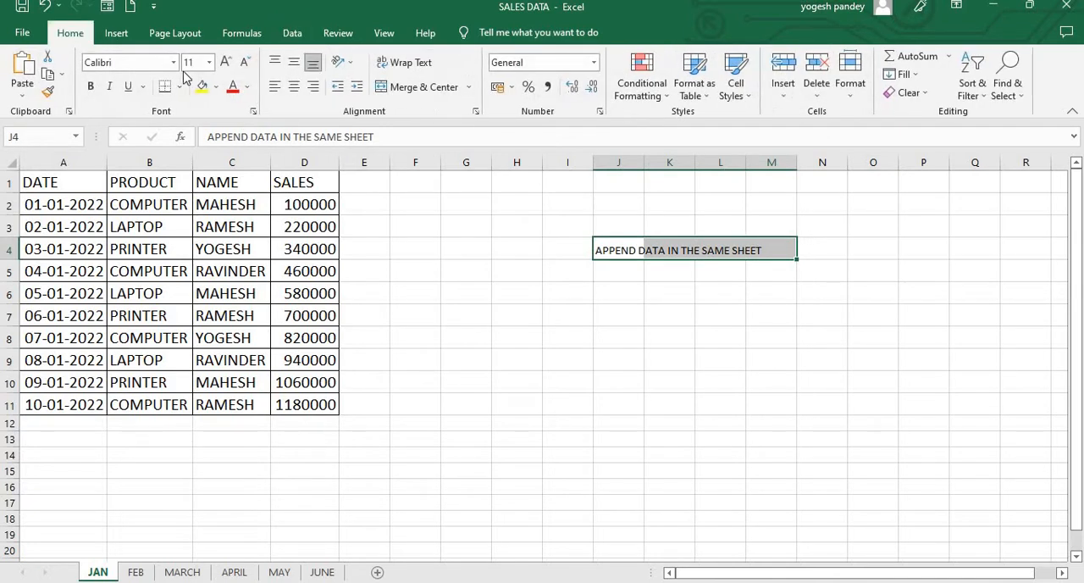
left_click(233, 68)
left_click(233, 67)
left_click(234, 68)
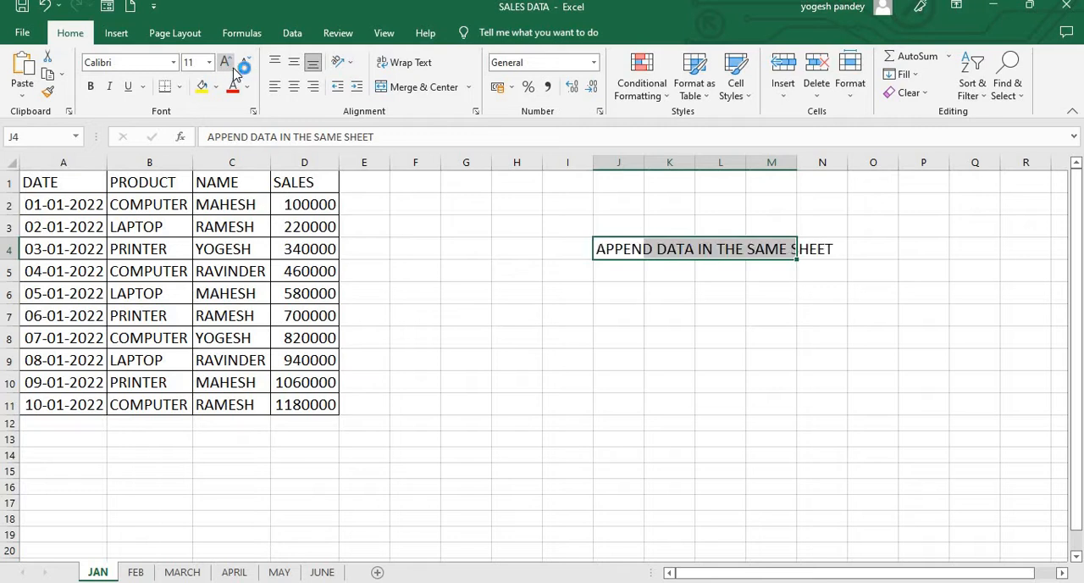
left_click(234, 68)
left_click(234, 68)
left_click(659, 379)
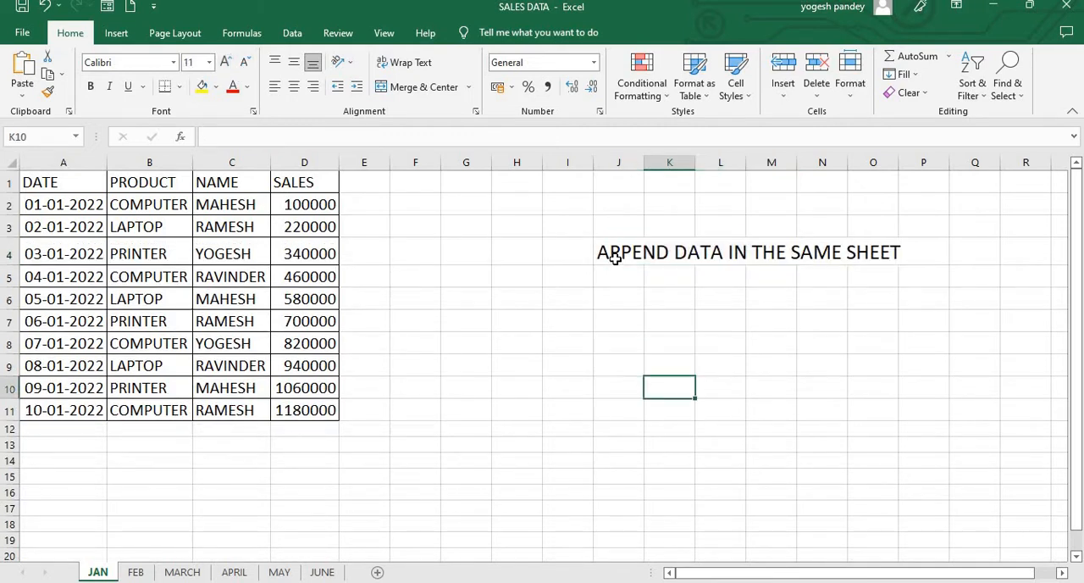
Step: Highlight the heading cells J4:O4 with a yellow fill
left_click_drag(619, 251, 892, 252)
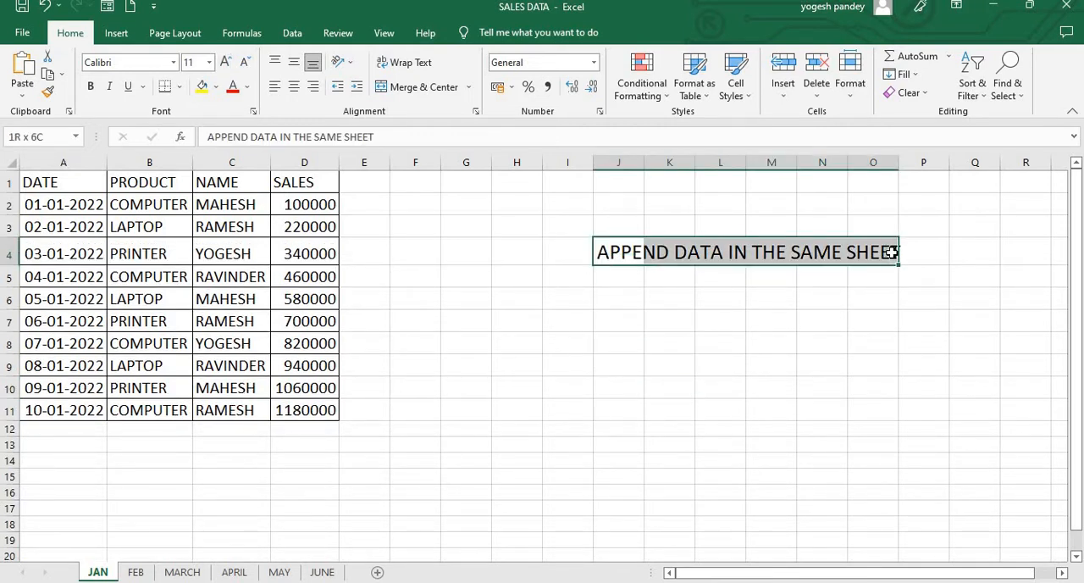
left_click(202, 86)
left_click(497, 323)
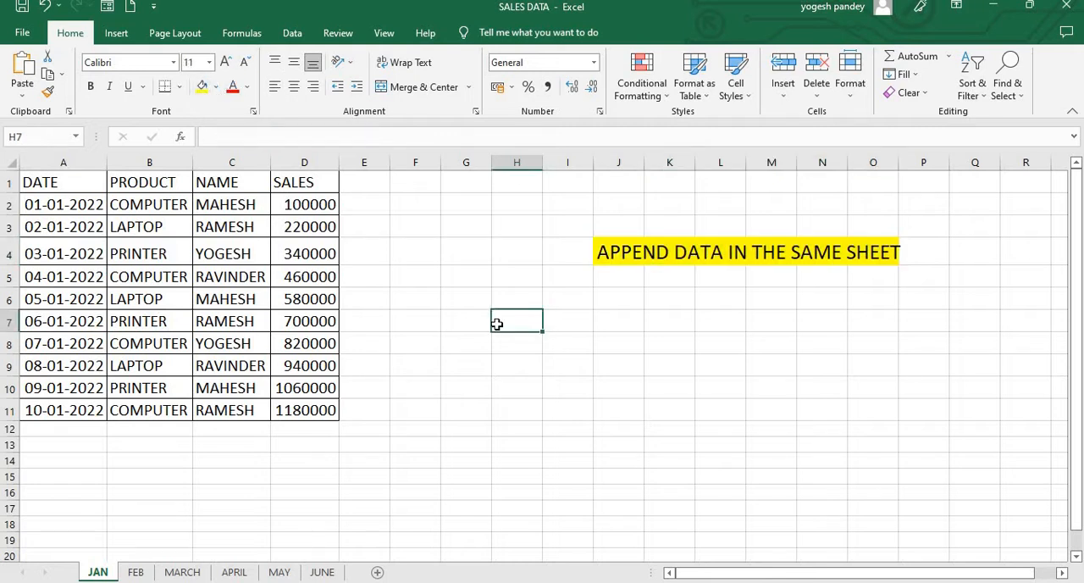
Step: Examine the sales data layout on each monthly sheet from JAN to JUNE
left_click(64, 204)
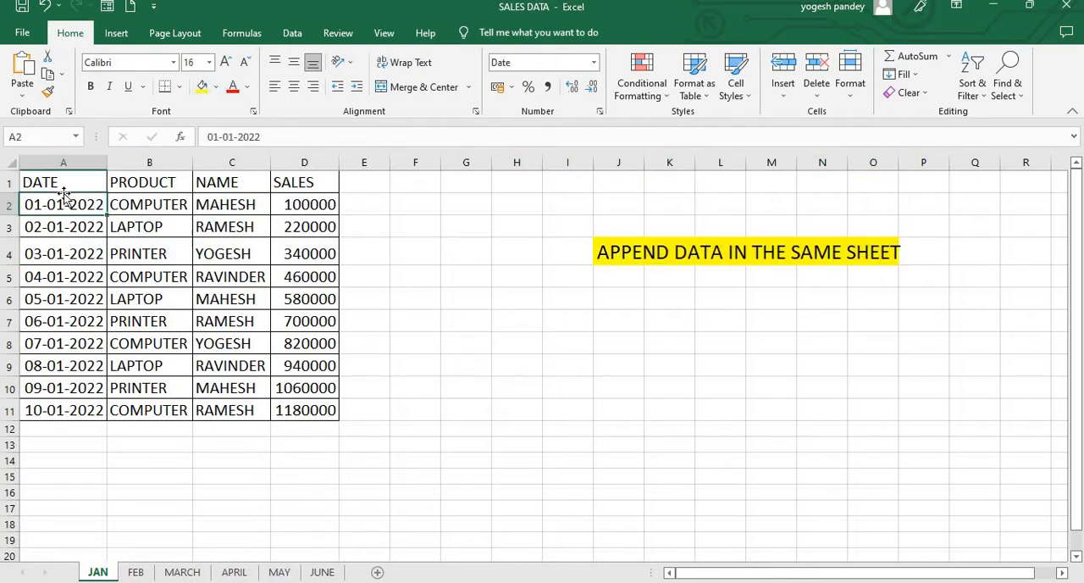
left_click(64, 184)
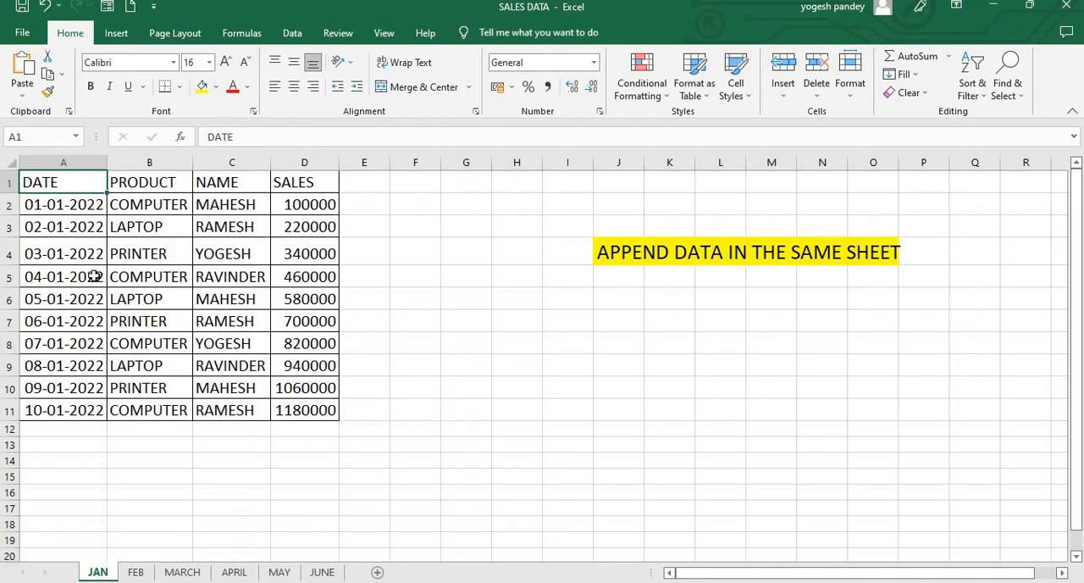
left_click(137, 573)
left_click(182, 573)
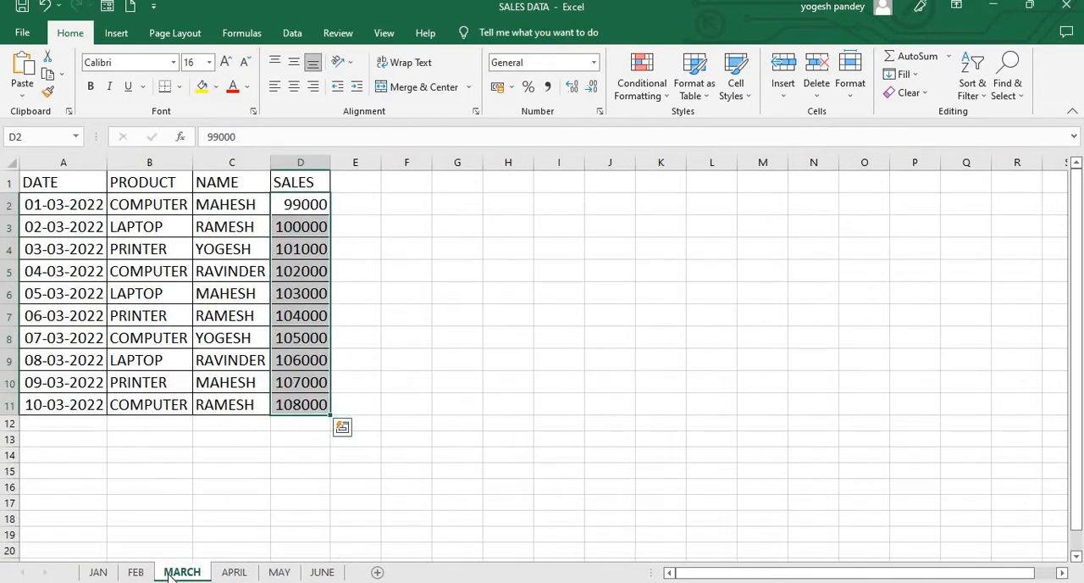
left_click(246, 518)
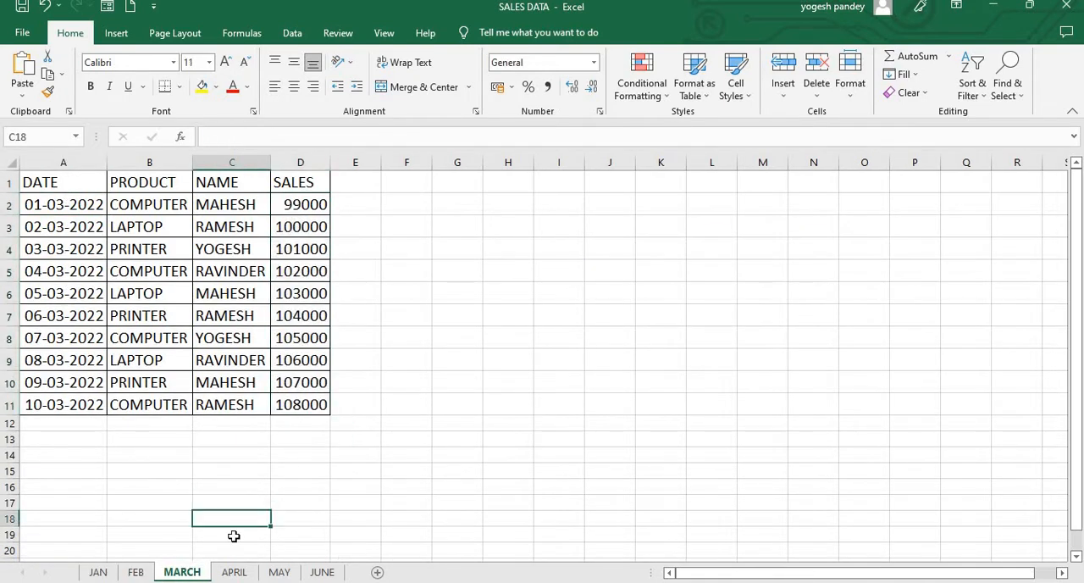
left_click(136, 573)
left_click(322, 472)
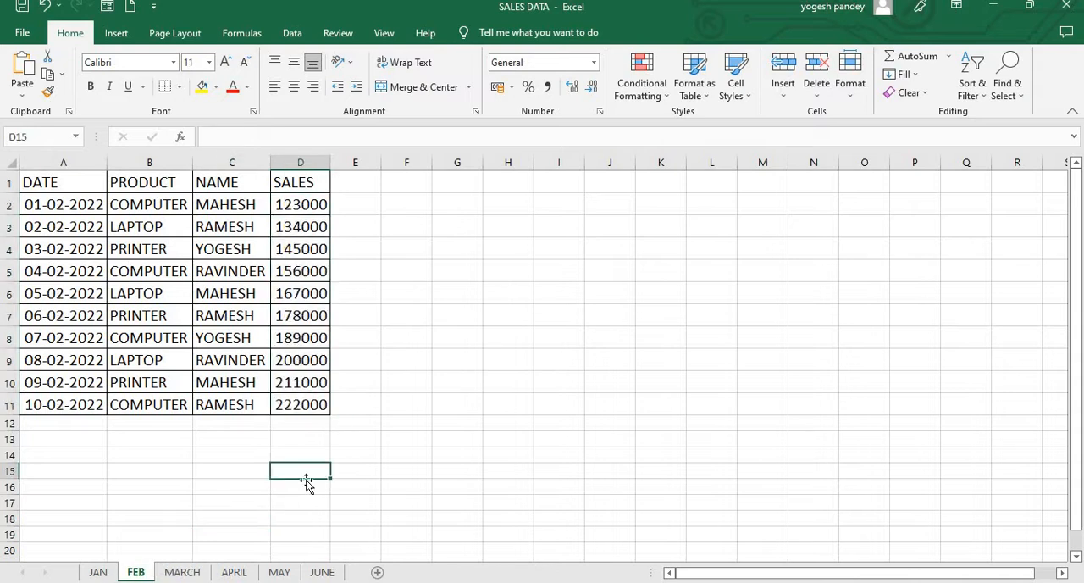
left_click(198, 572)
left_click(230, 572)
left_click(296, 519)
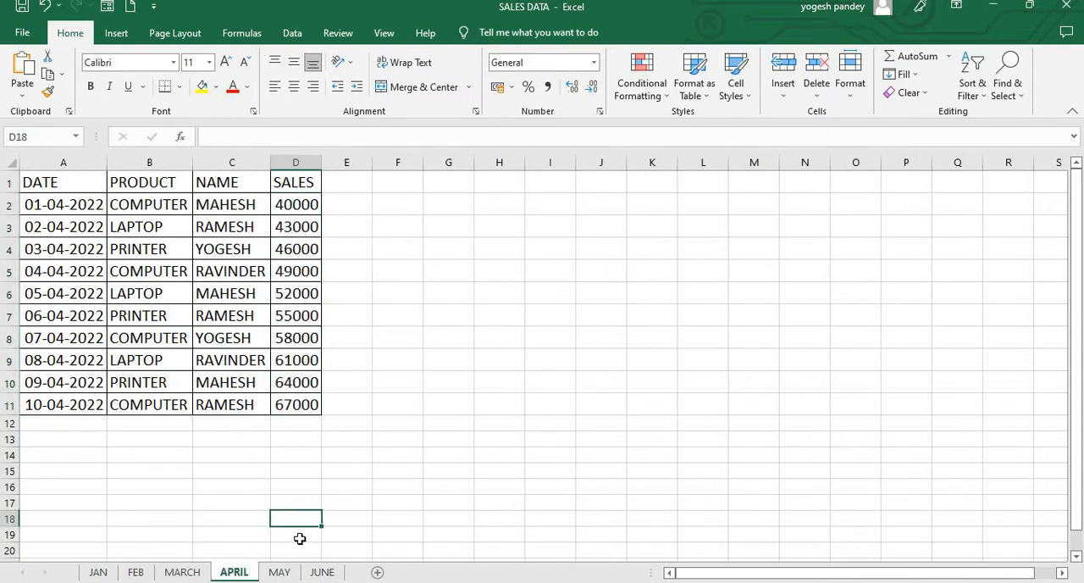
left_click(281, 573)
left_click(423, 485)
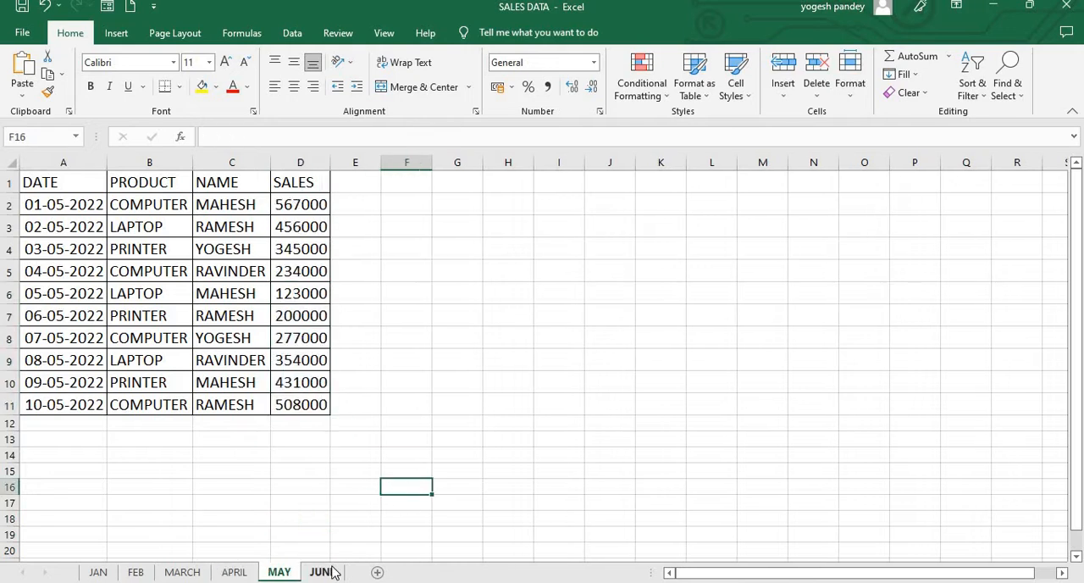
left_click(333, 573)
left_click(424, 500)
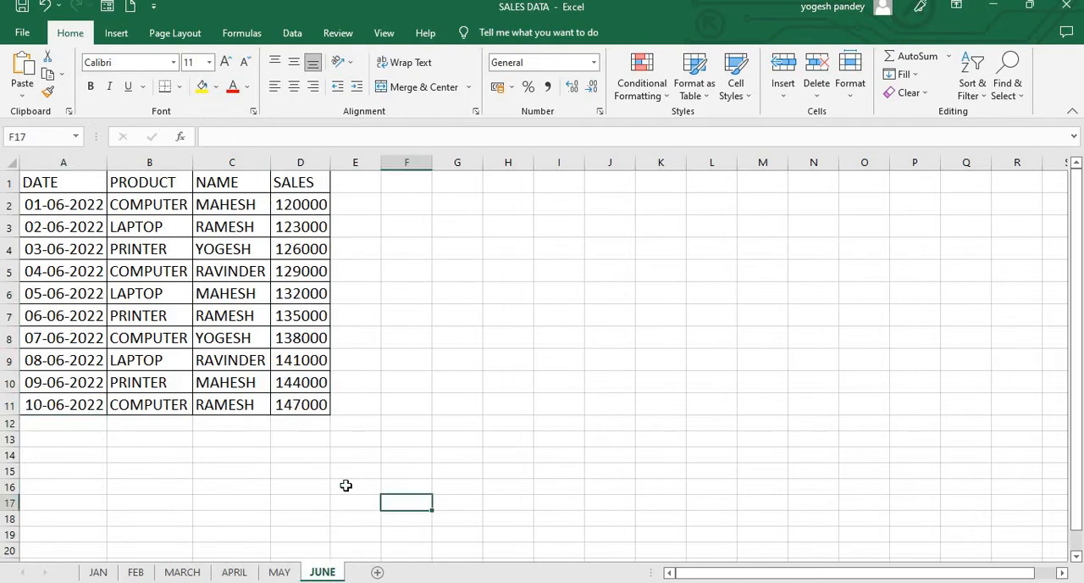
left_click(169, 489)
Step: Create a Power Query query from the JAN sheet's range A1:D11, treating the first row as headers
left_click(100, 571)
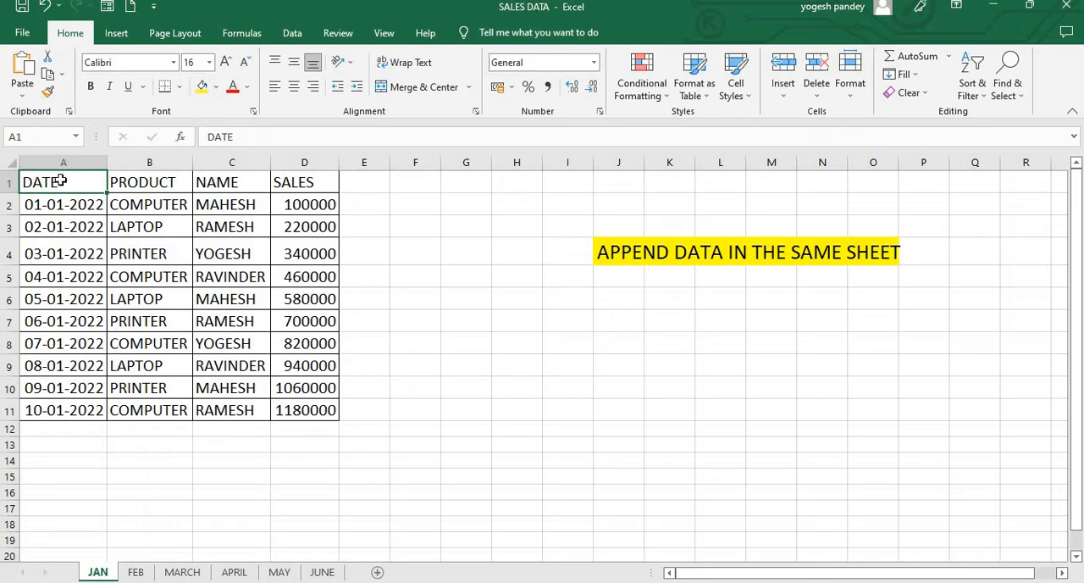
left_click(298, 37)
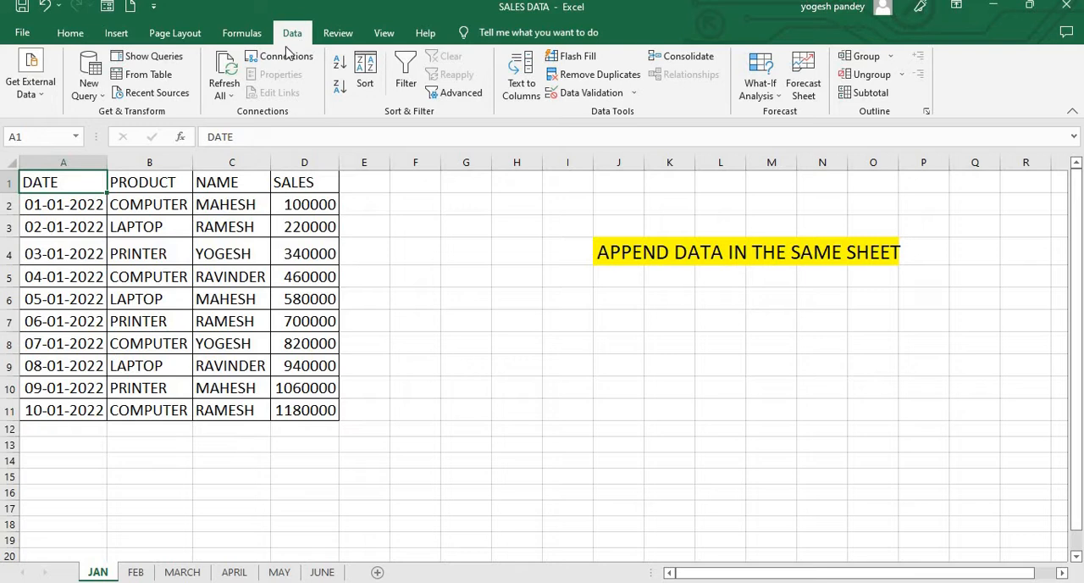
left_click(162, 78)
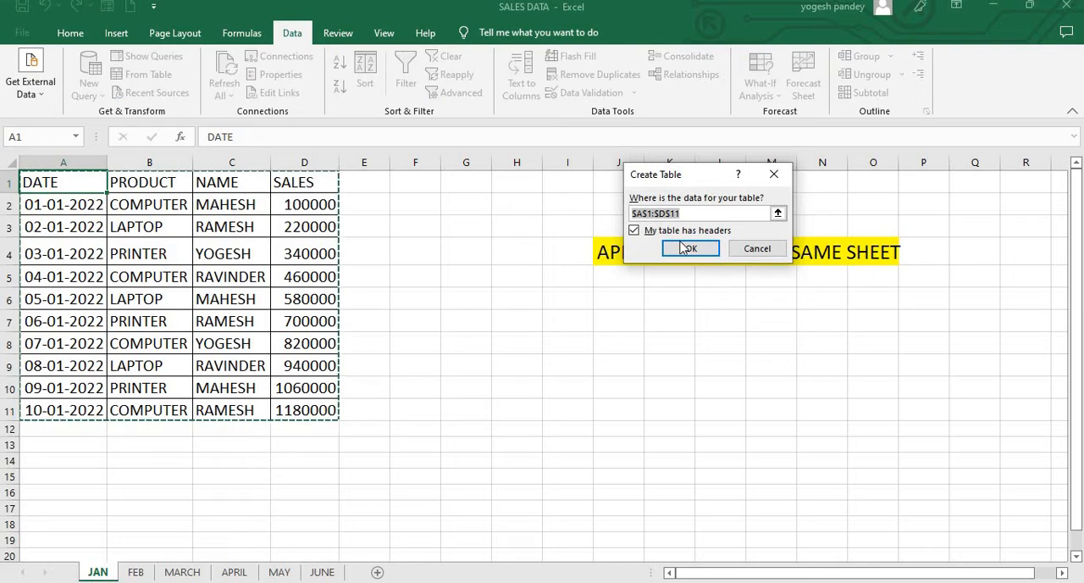
left_click(688, 248)
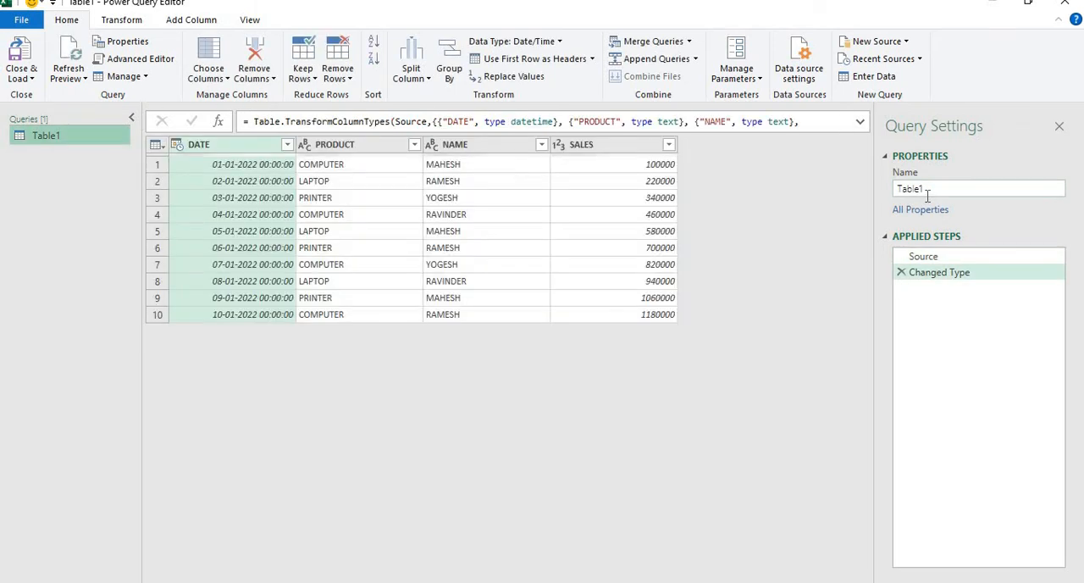
Step: Rename the January query as JAN and load it as a connection only
double_click(927, 193)
type("JAN")
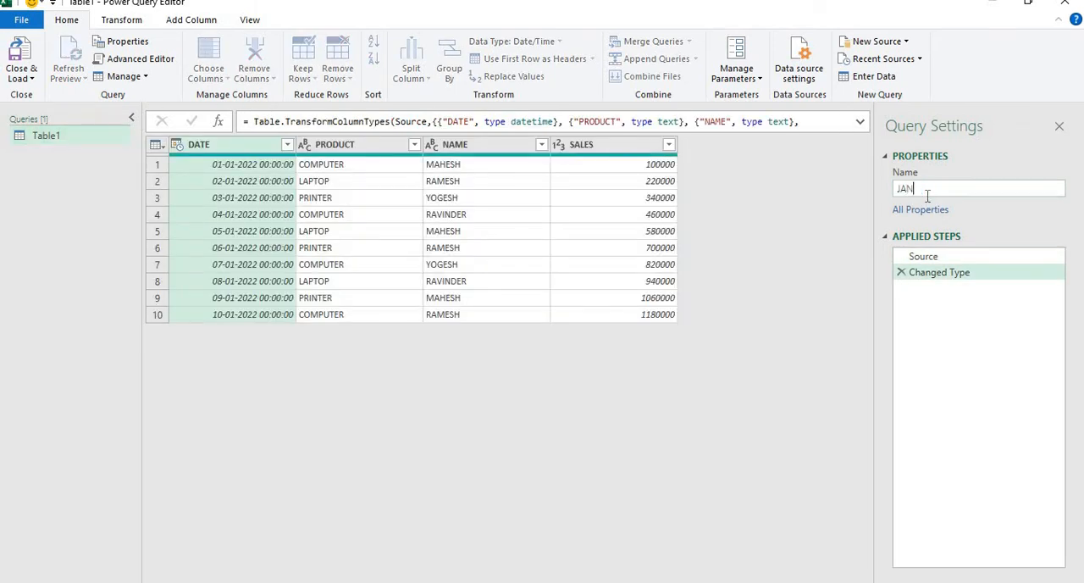
left_click(34, 87)
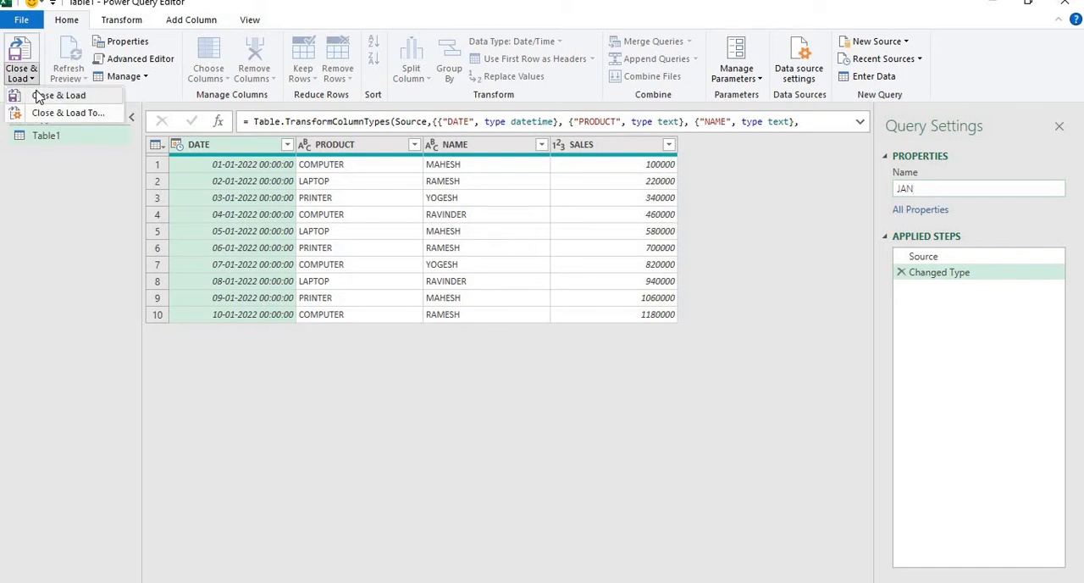
left_click(46, 114)
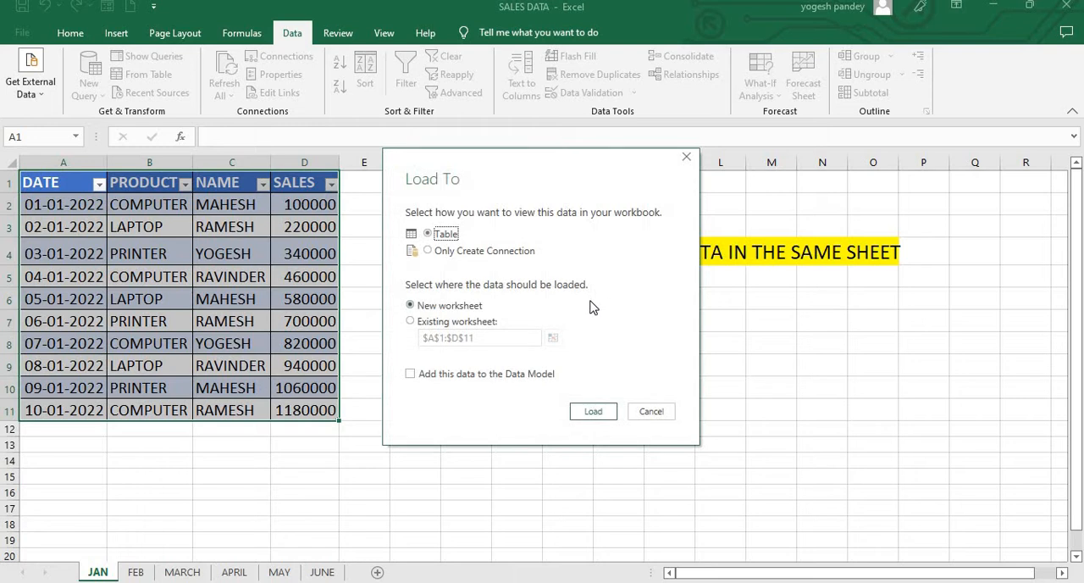
left_click(484, 252)
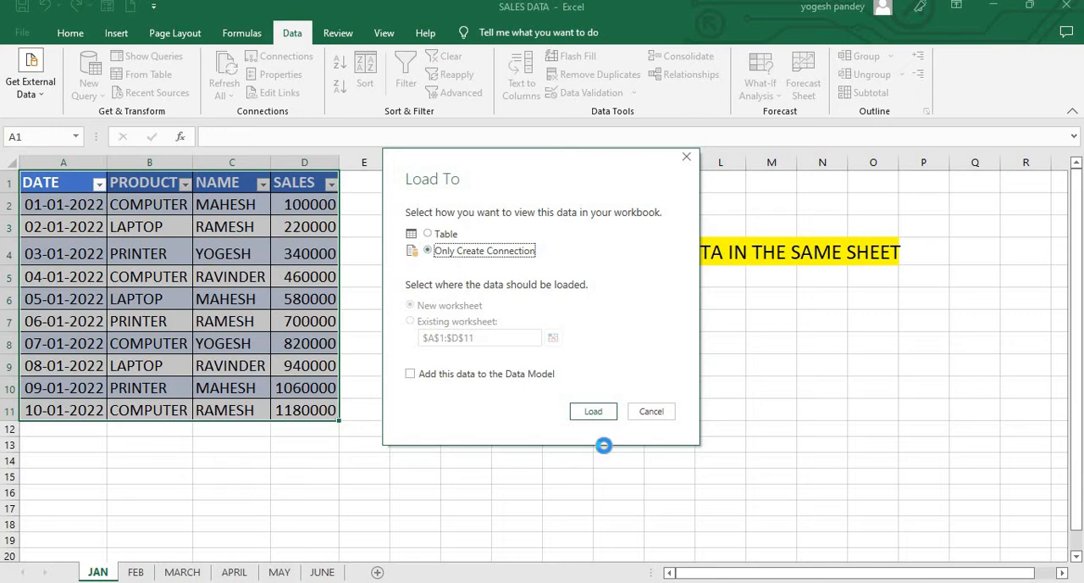
left_click(599, 411)
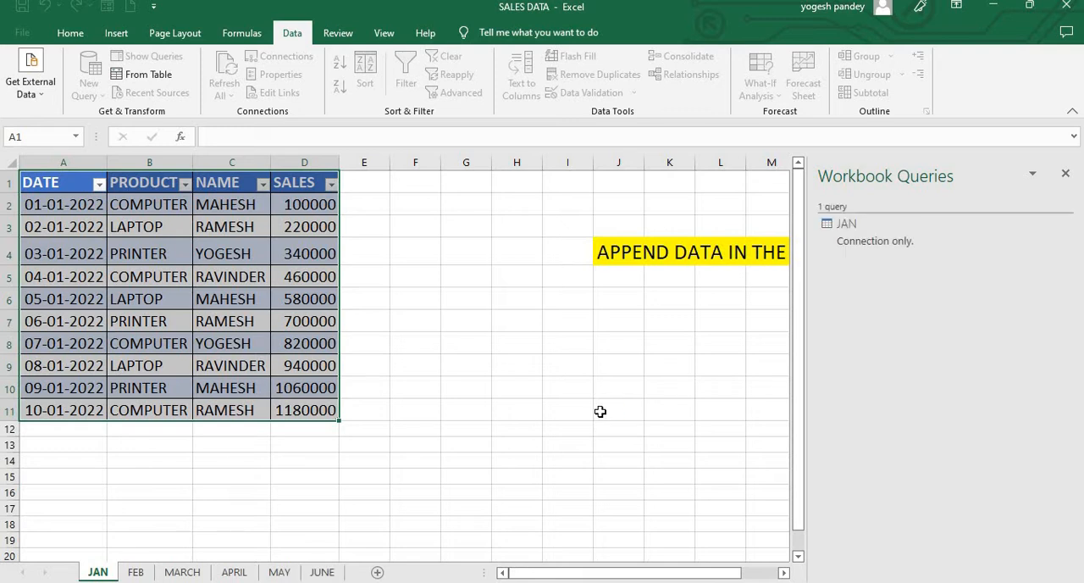
Step: Create a Power Query query from the FEB sheet's range A1:D11, treating the first row as headers
left_click(152, 574)
left_click(85, 180)
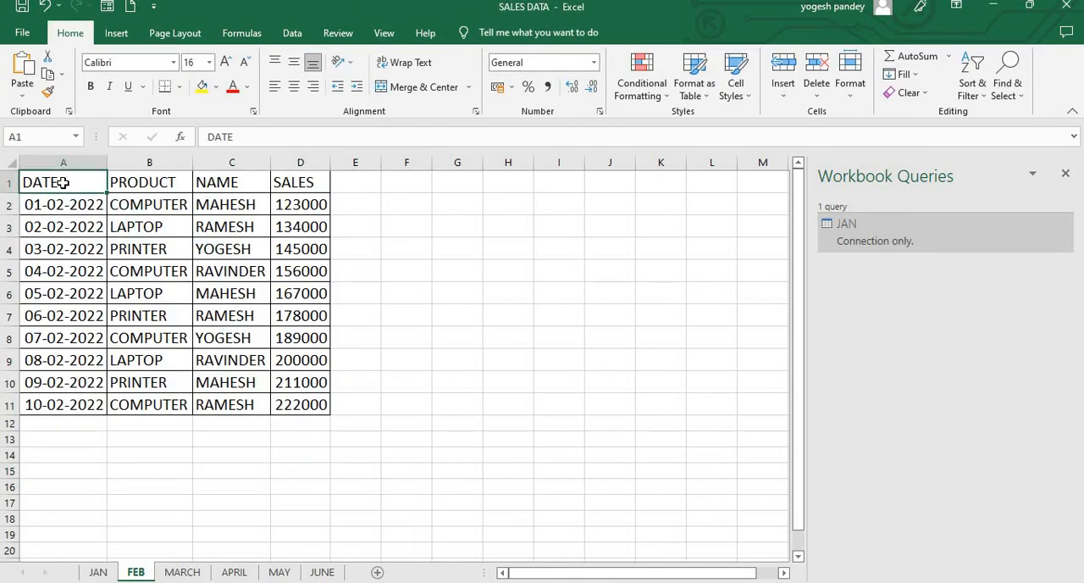
left_click(298, 34)
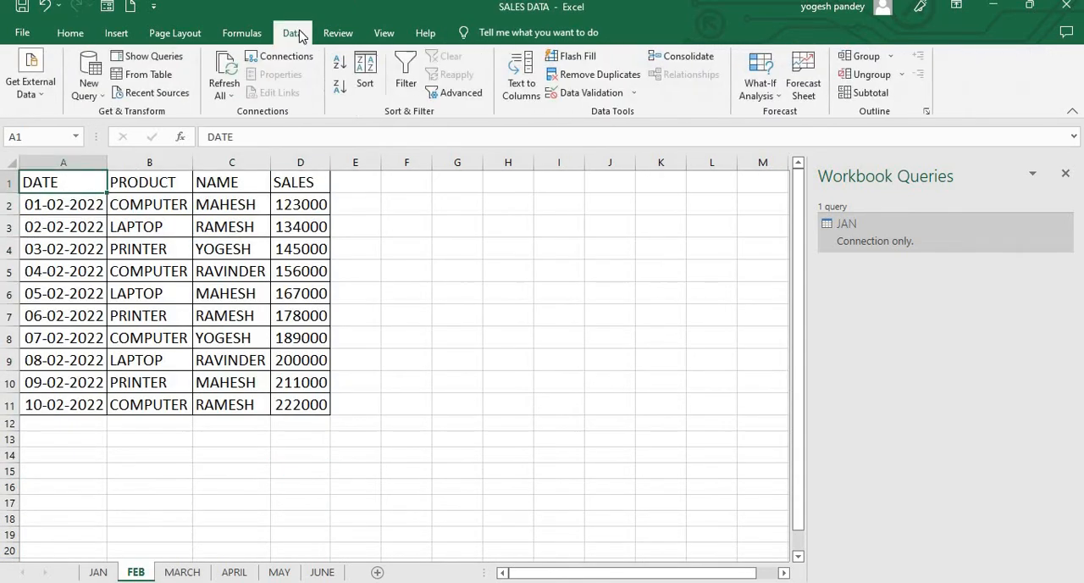
left_click(167, 77)
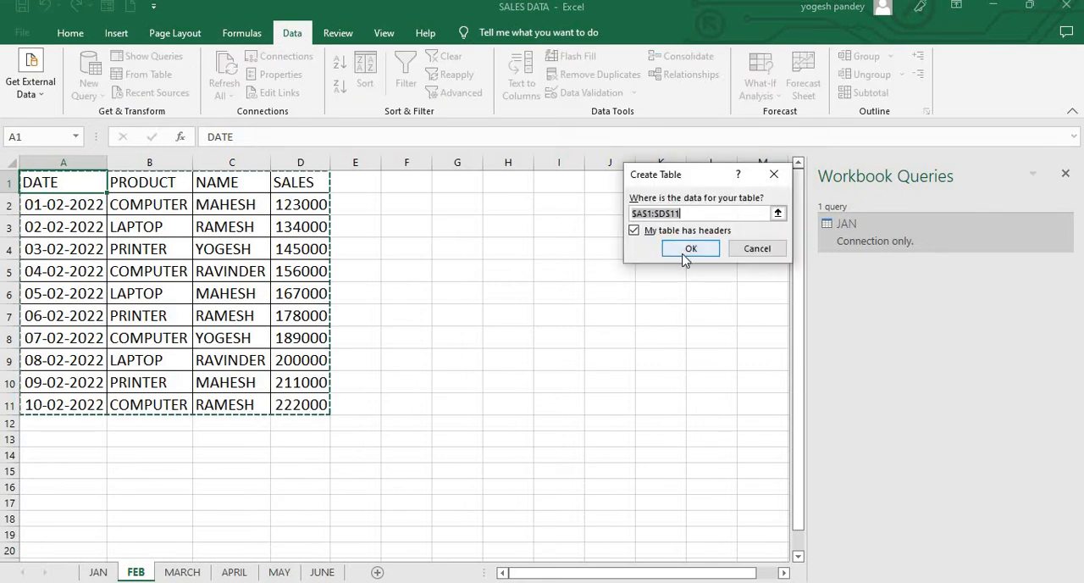
left_click(684, 255)
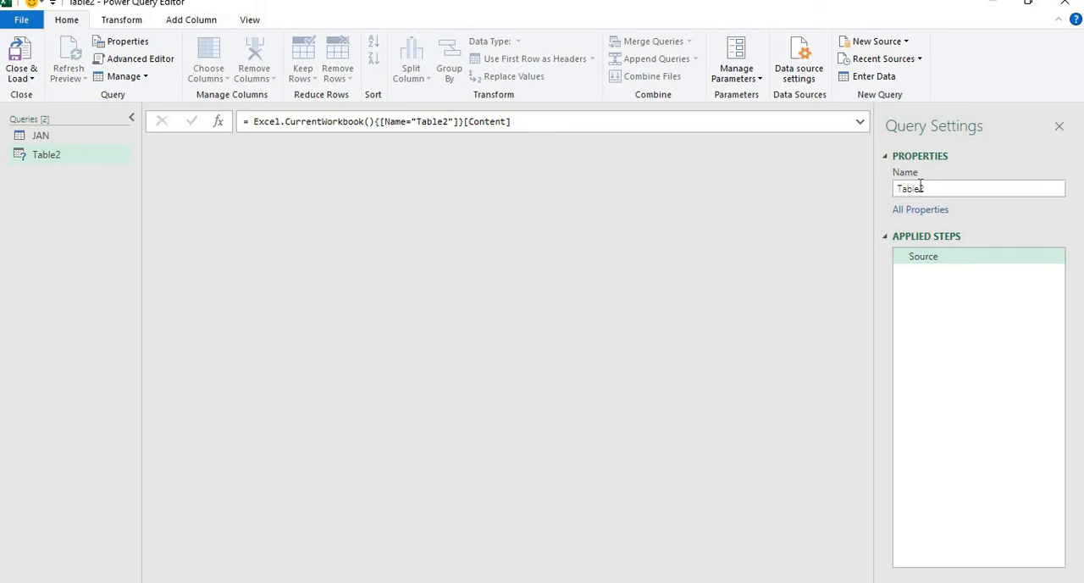
Step: Rename the February query as FEB and load it as a connection only
double_click(921, 186)
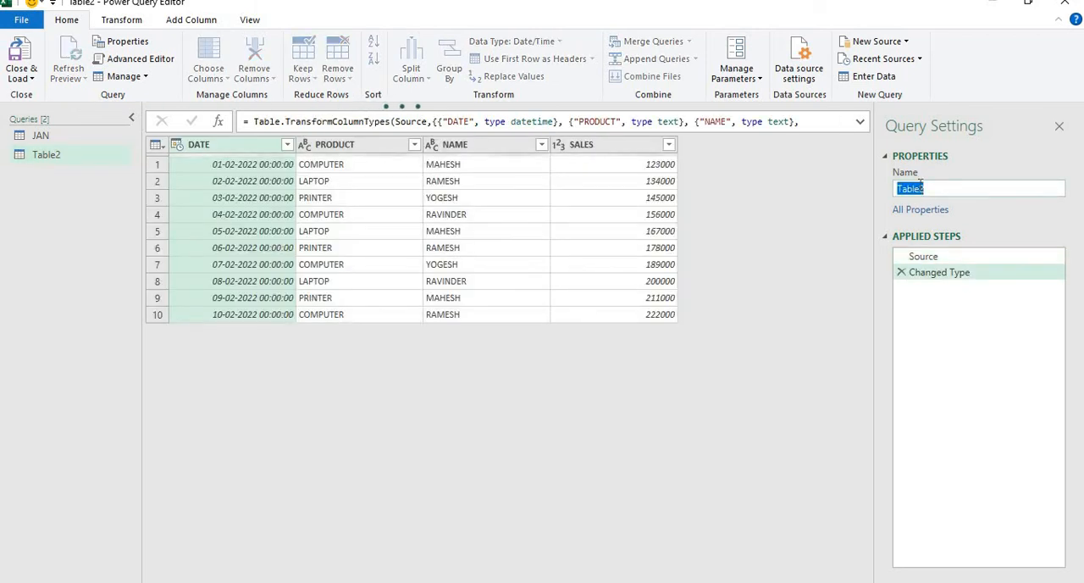
type("FEB")
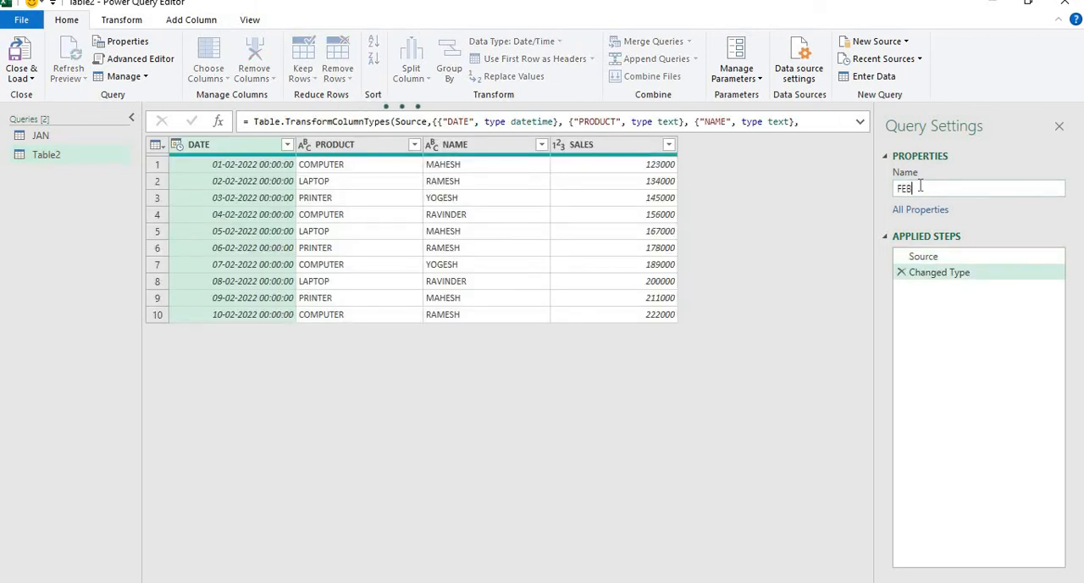
left_click(34, 80)
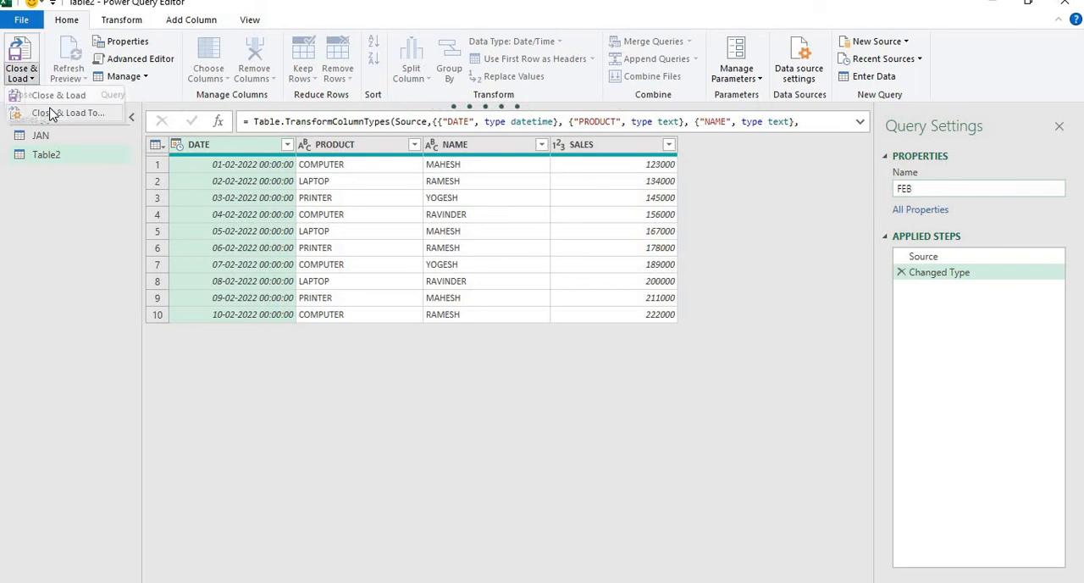
left_click(52, 113)
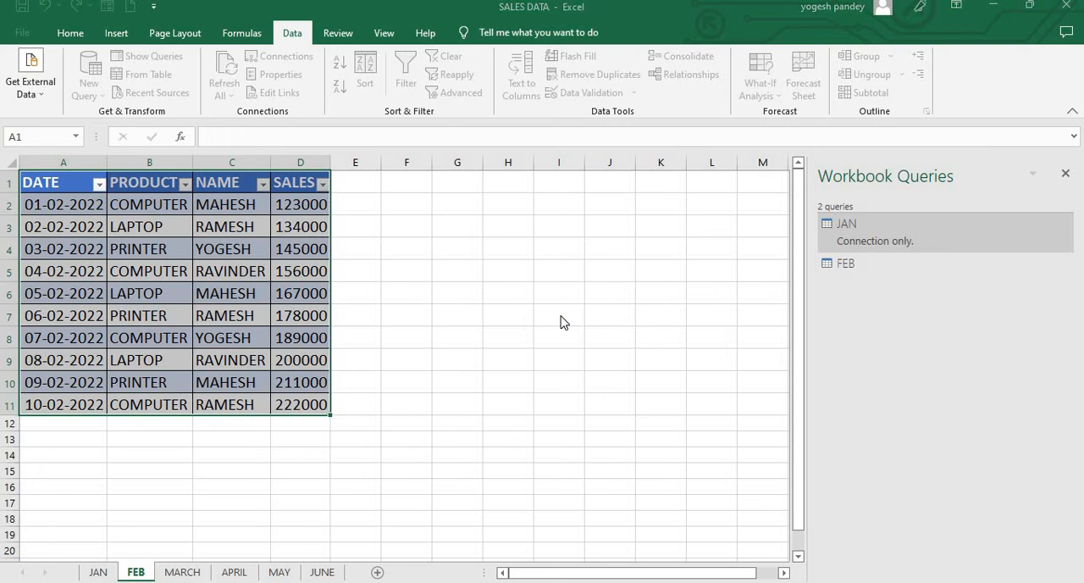
left_click(445, 252)
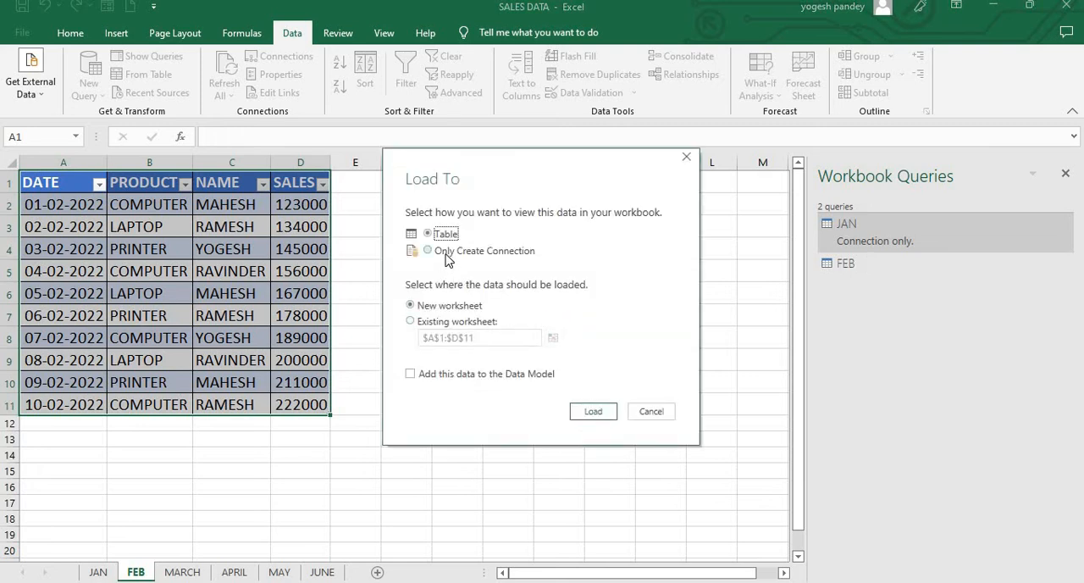
left_click(593, 410)
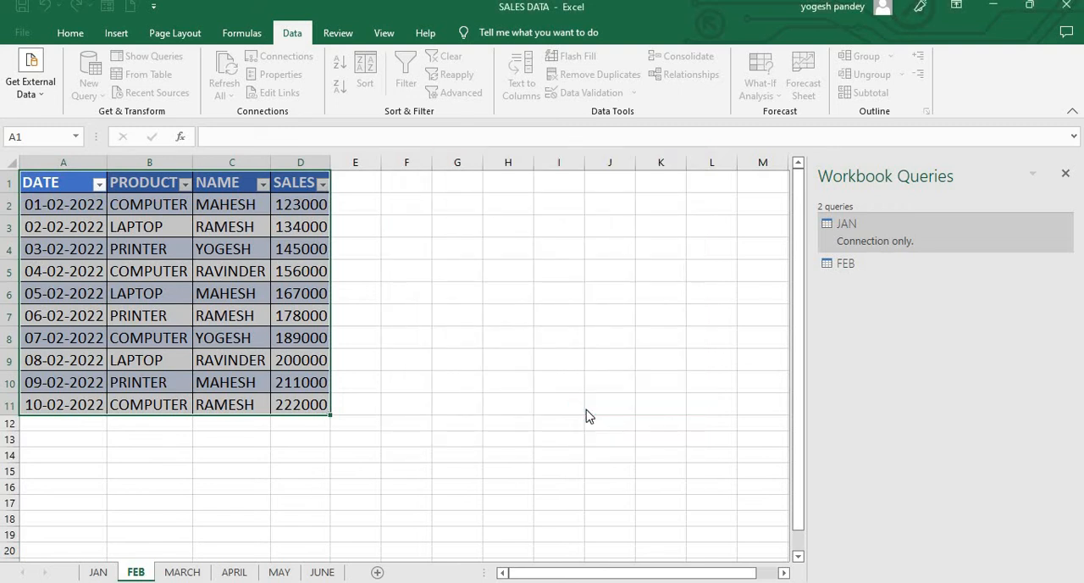
Step: Create a Power Query query from the MARCH sheet's range A1:D11, treating the first row as headers
left_click(182, 572)
left_click(67, 188)
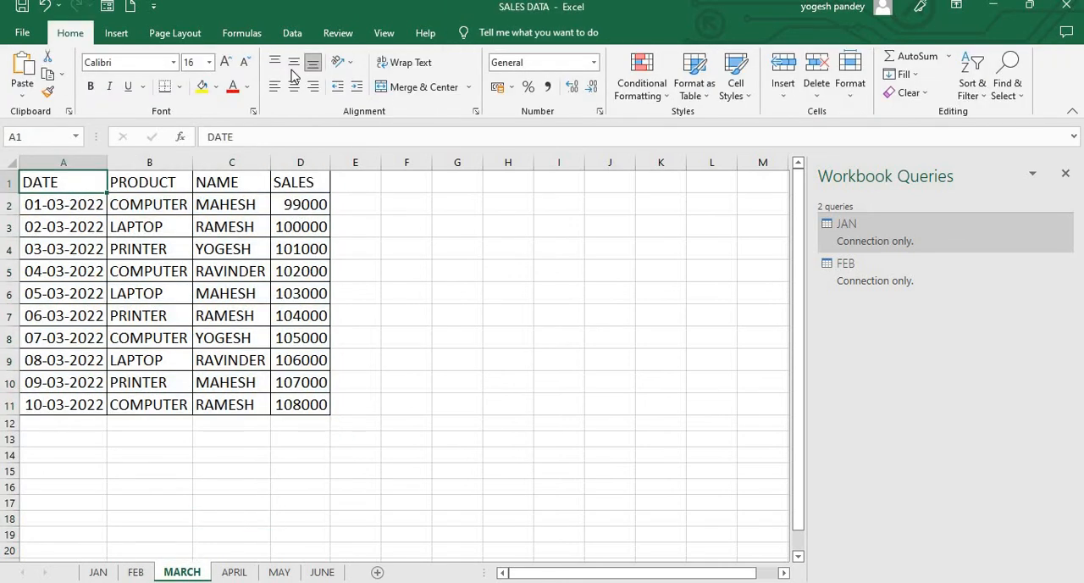
left_click(292, 34)
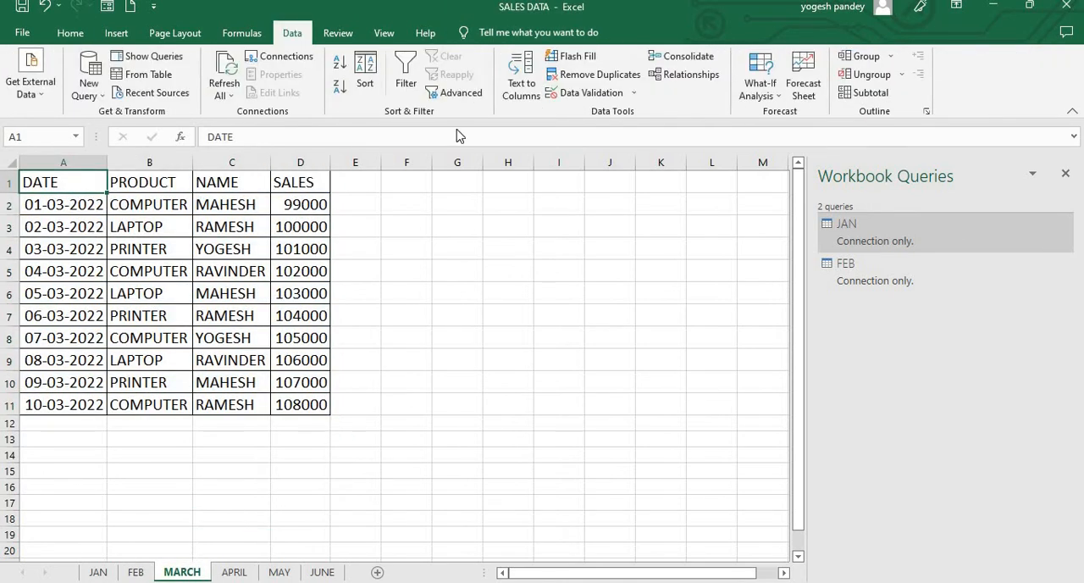
left_click(142, 81)
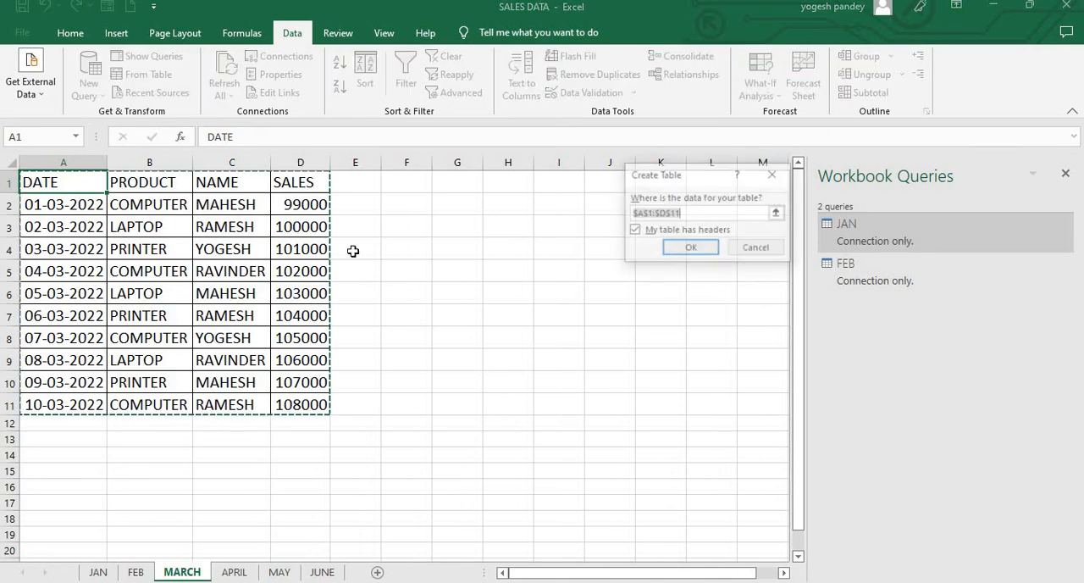
left_click(678, 245)
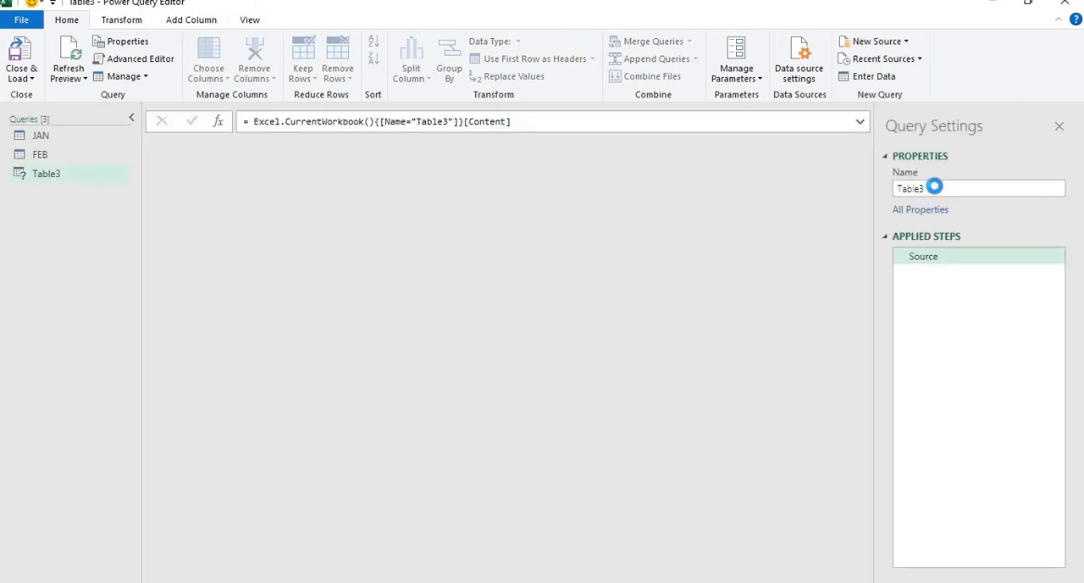
Step: Rename the March query as MAR and load it as a connection only
left_click(937, 187)
double_click(937, 187)
type("MAR")
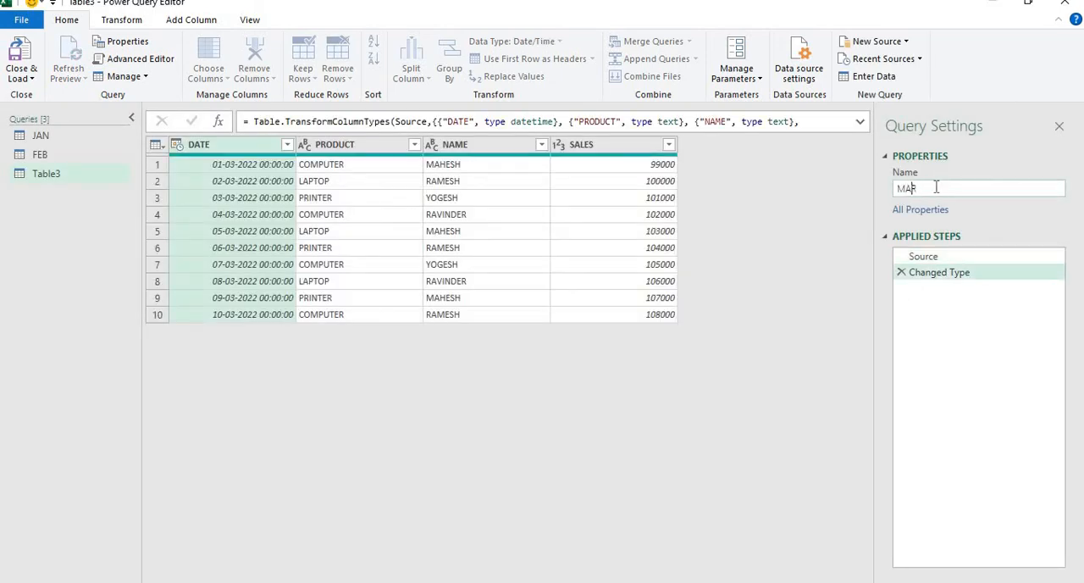
left_click(31, 78)
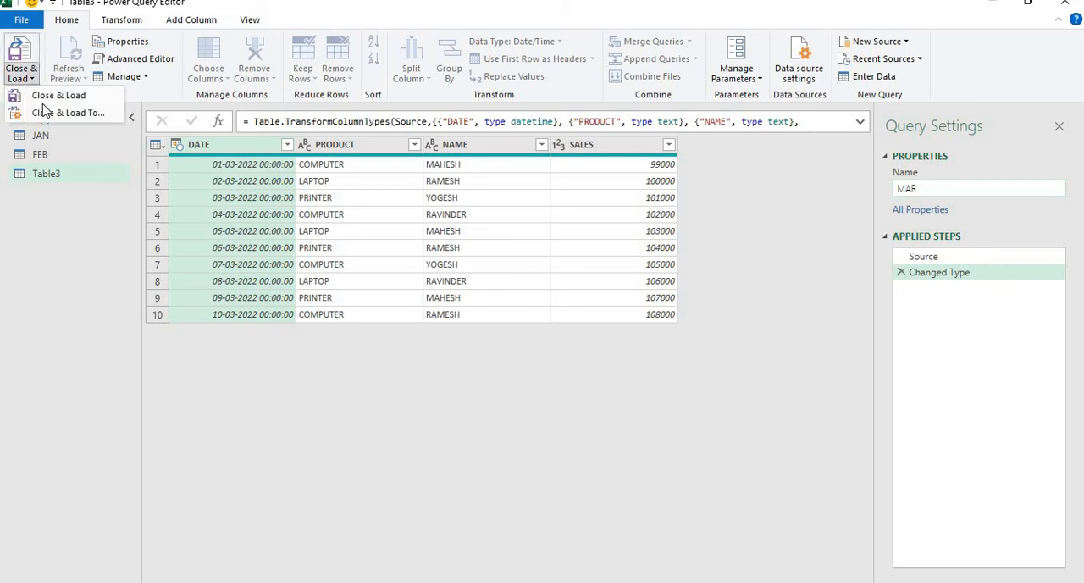
left_click(51, 95)
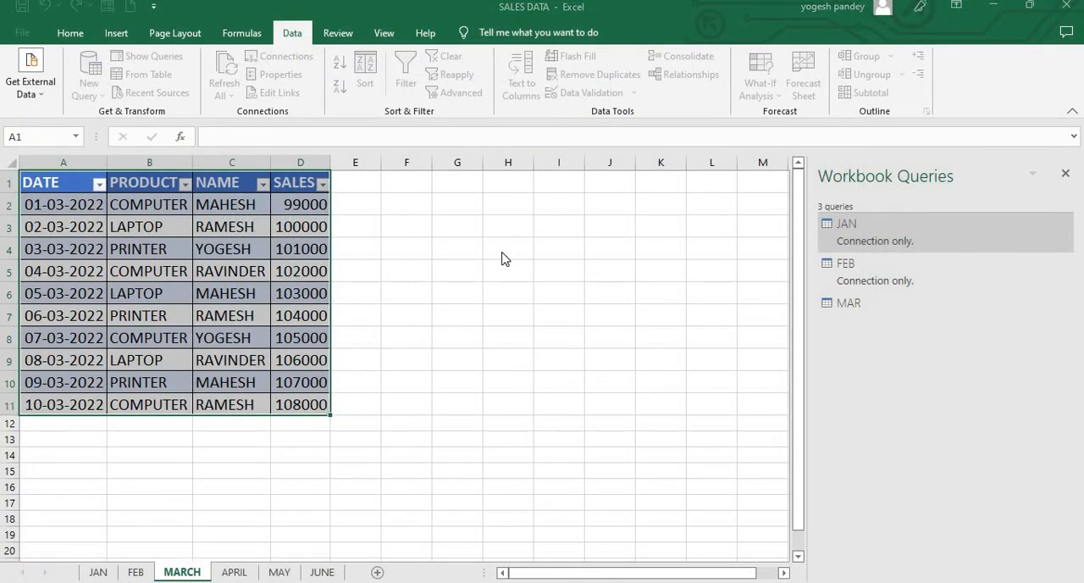
left_click(505, 259)
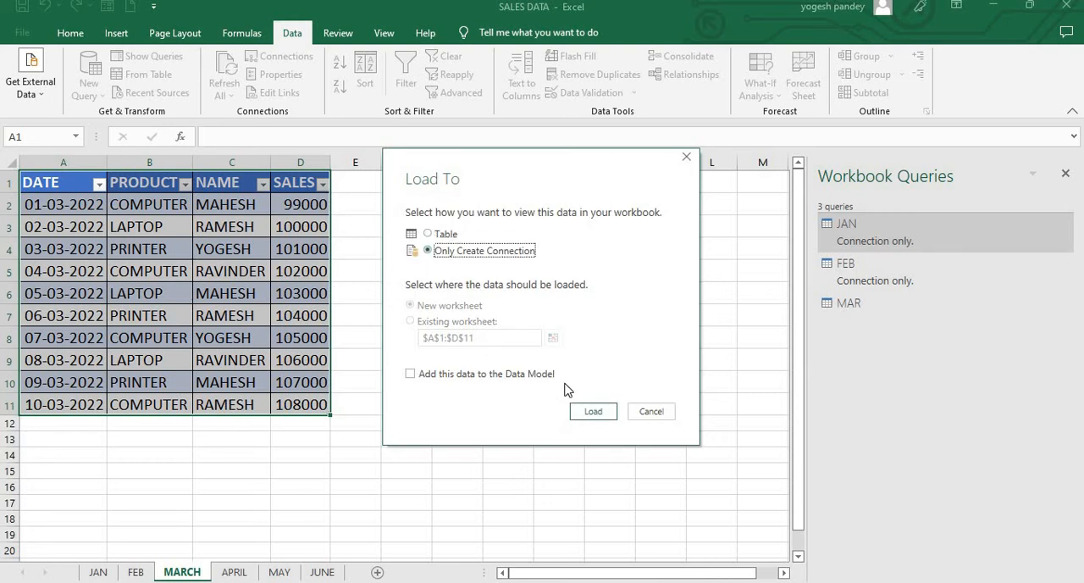
left_click(583, 411)
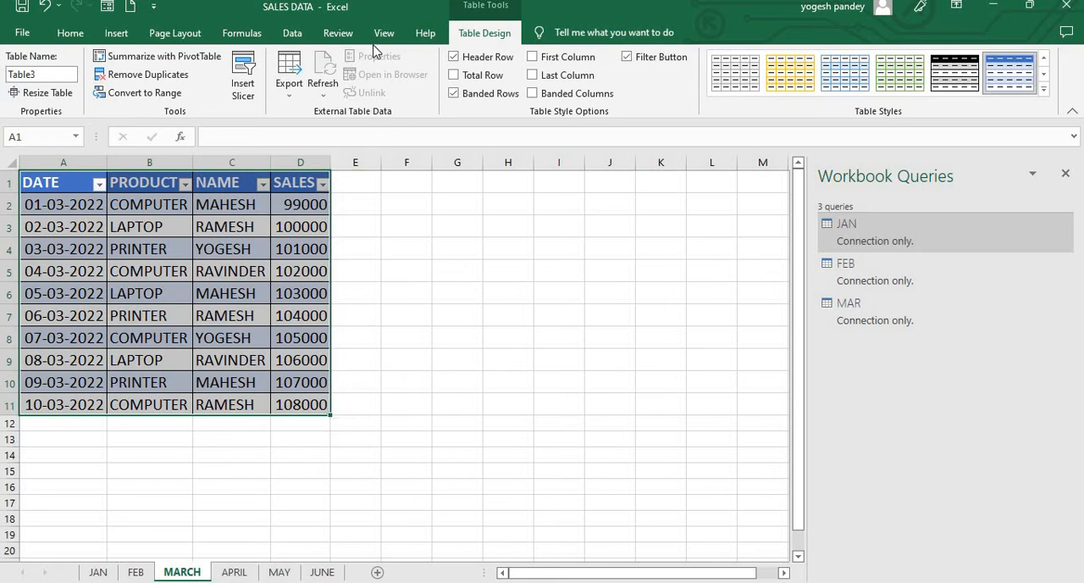
Step: Start a combined append query set to concatenate three or more tables
left_click(292, 33)
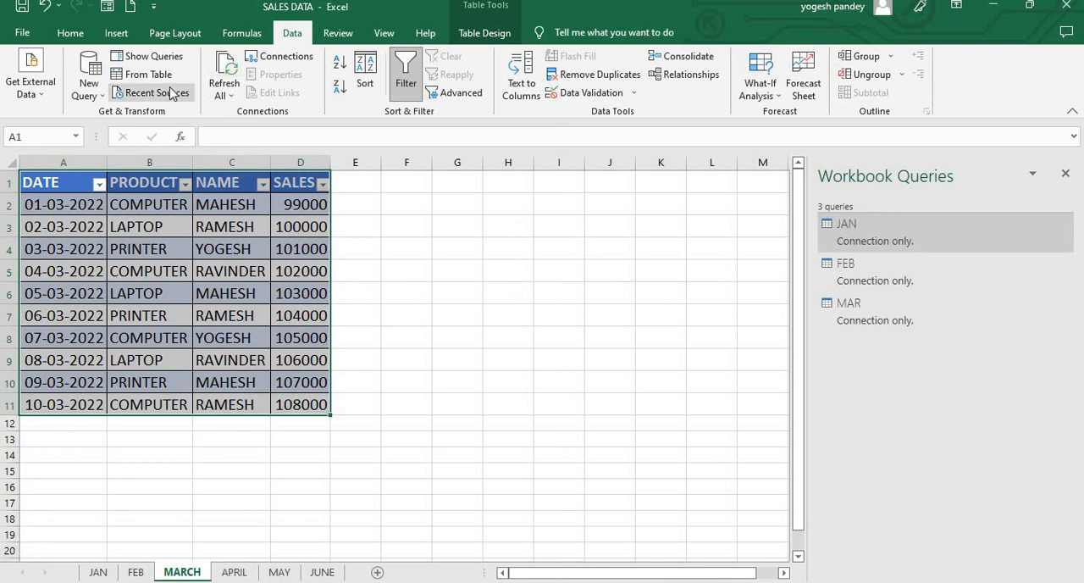
left_click(87, 99)
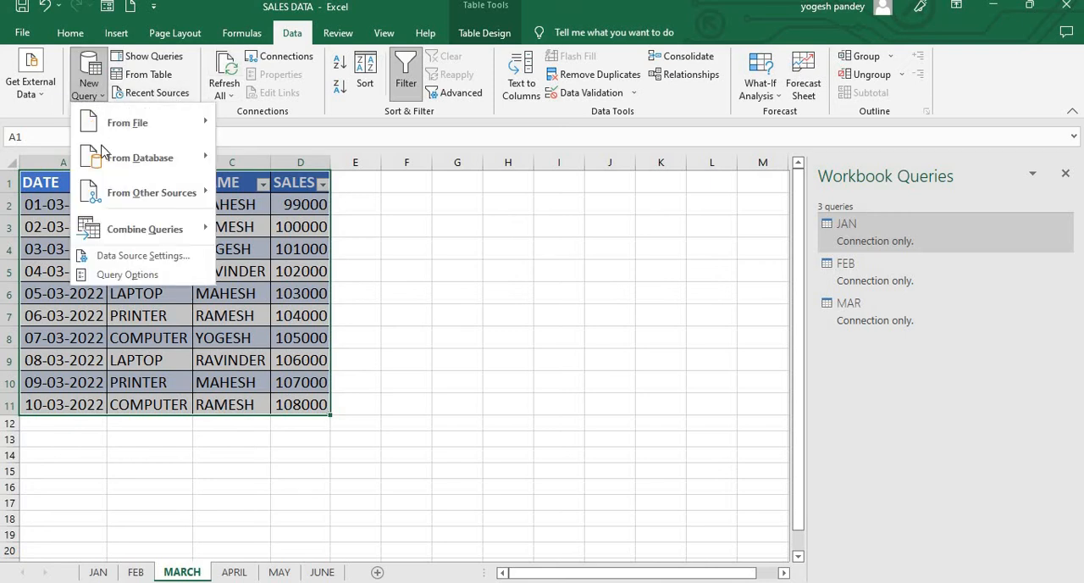
mouse_move(124, 244)
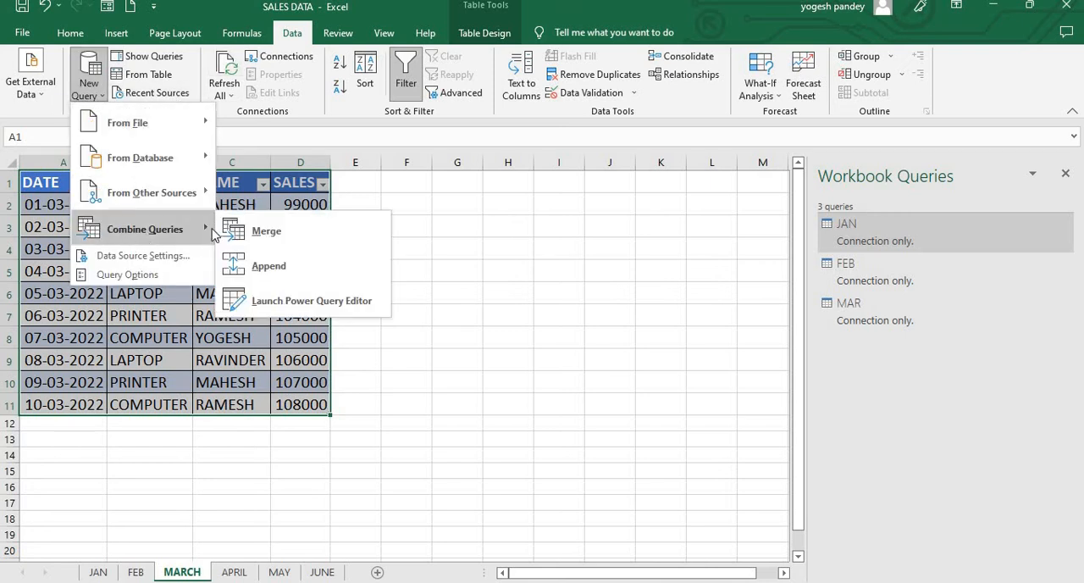
left_click(258, 268)
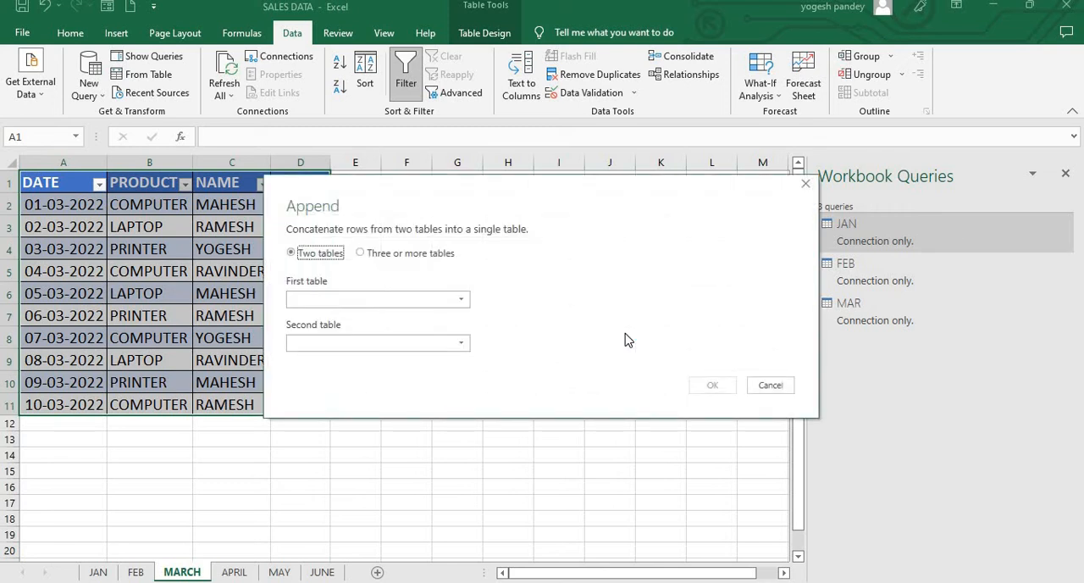
left_click(361, 256)
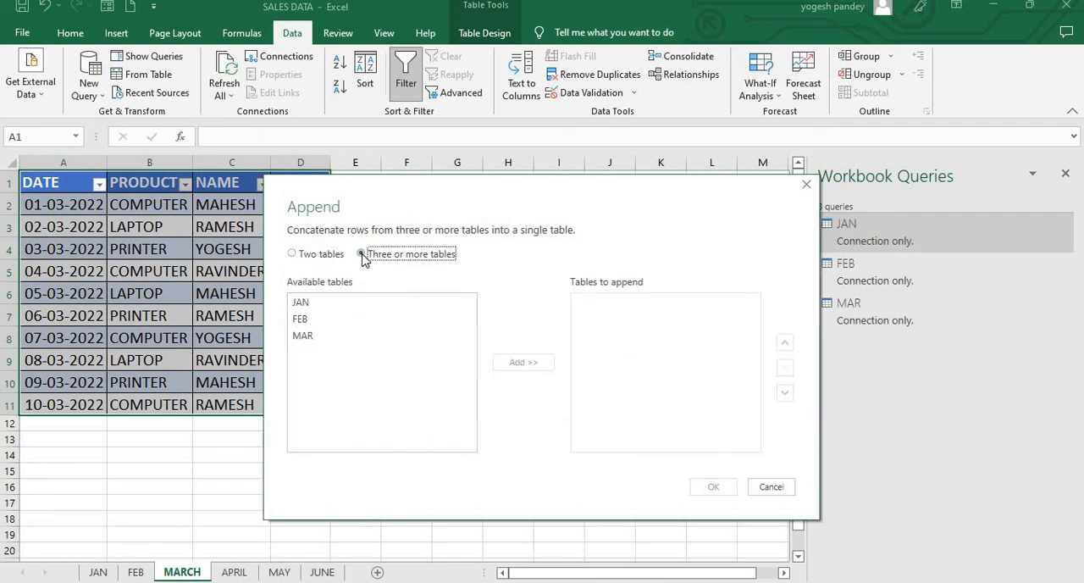
Step: Append the JAN, FEB and MAR tables in that order and load the combined query into a new worksheet
left_click(312, 310)
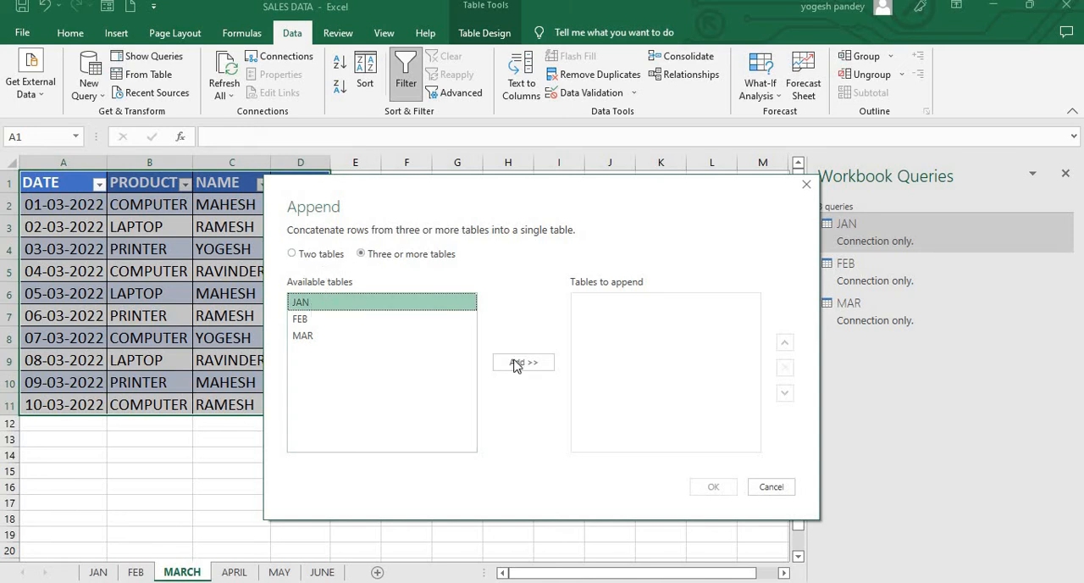
left_click(516, 364)
left_click(324, 327)
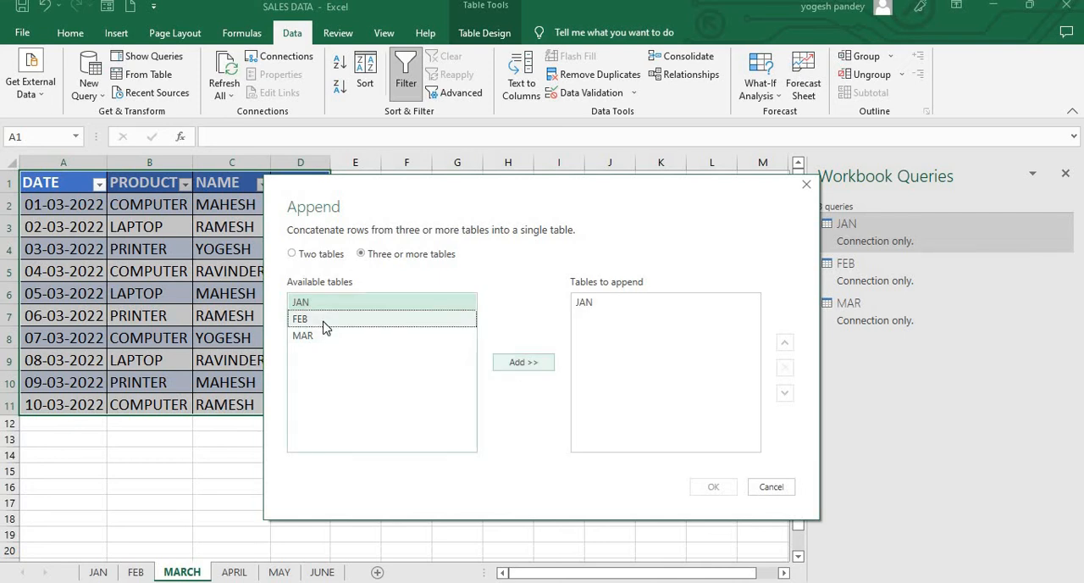
left_click(512, 363)
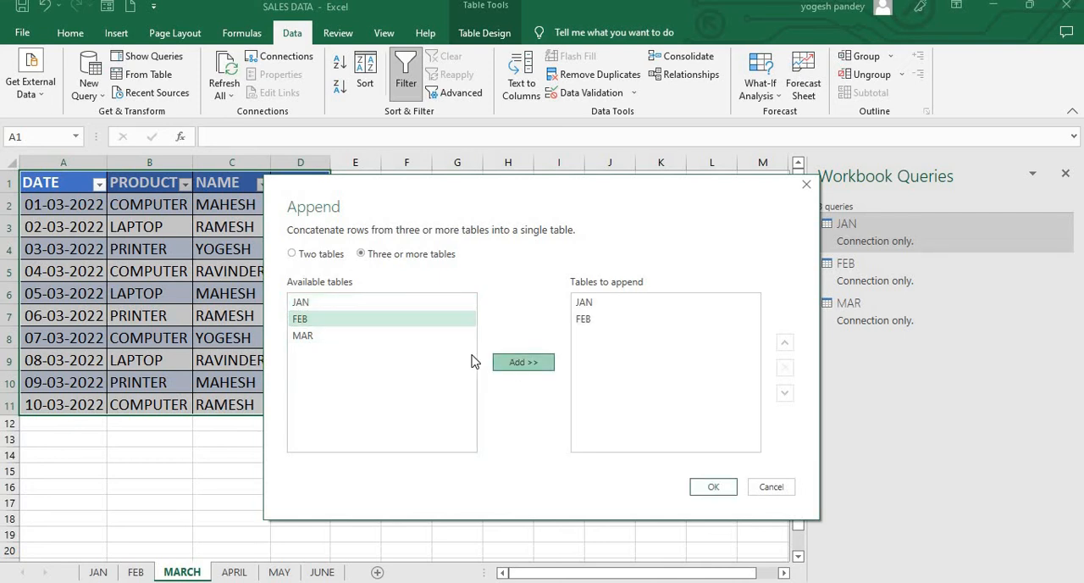
left_click(404, 339)
left_click(520, 363)
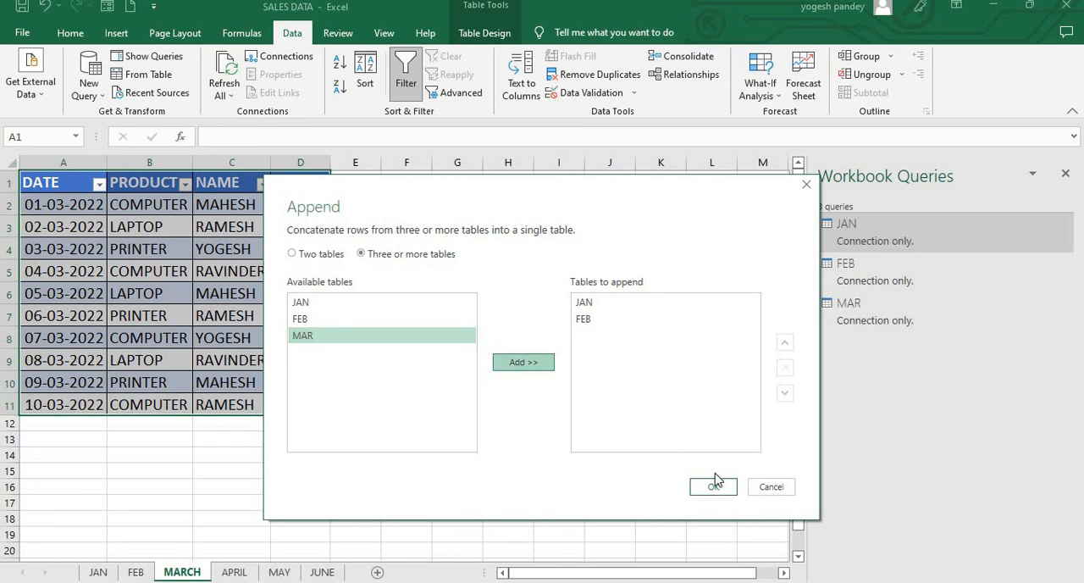
left_click(714, 483)
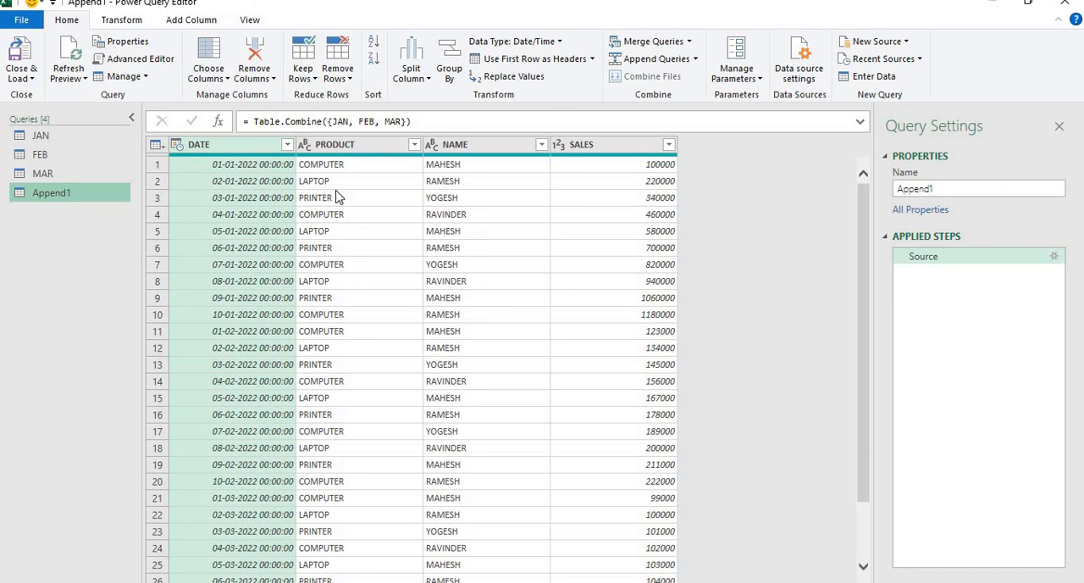
left_click(25, 79)
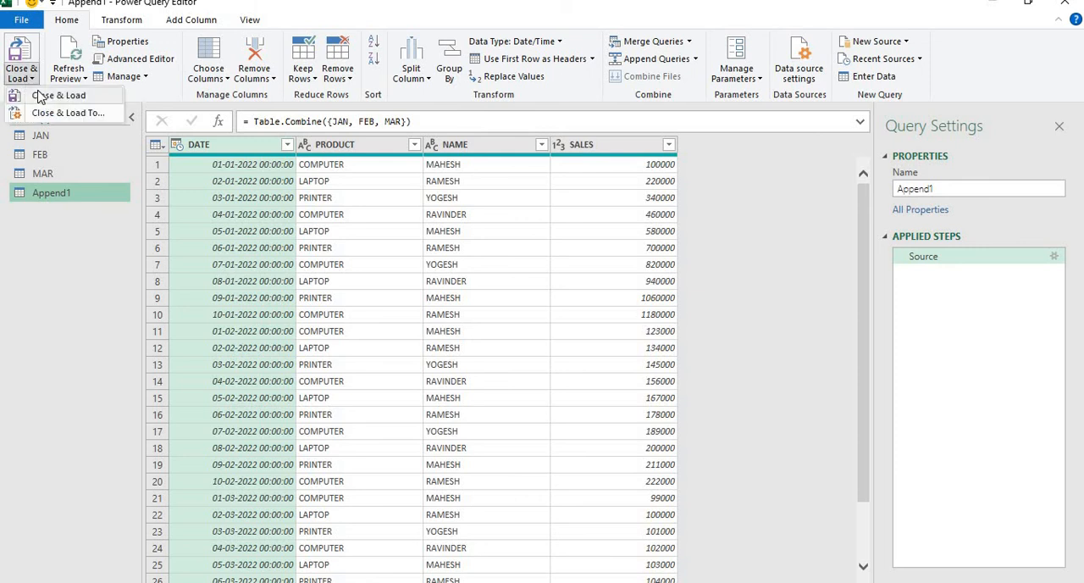
left_click(38, 97)
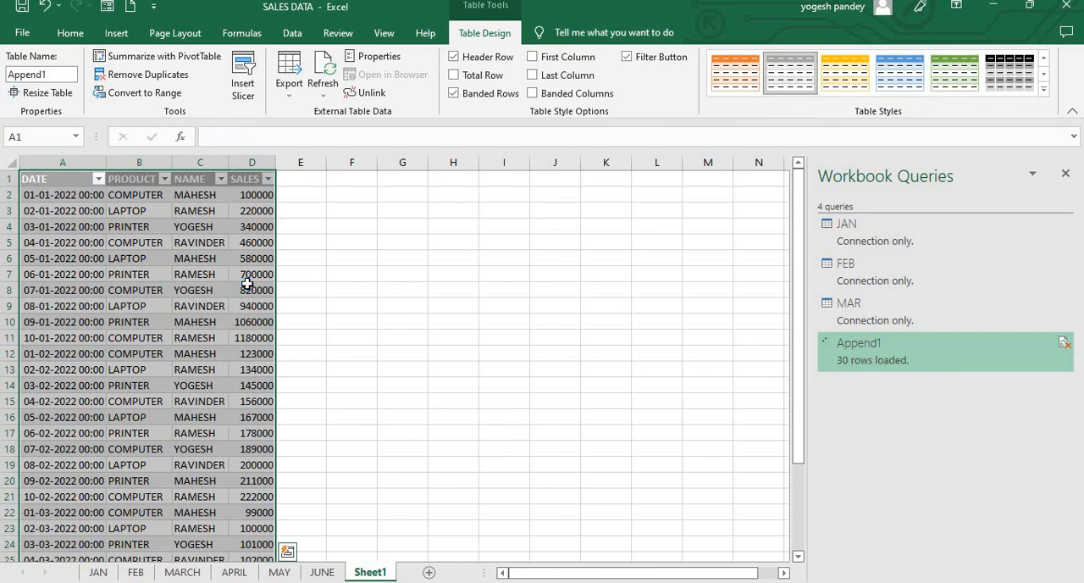
left_click(249, 339)
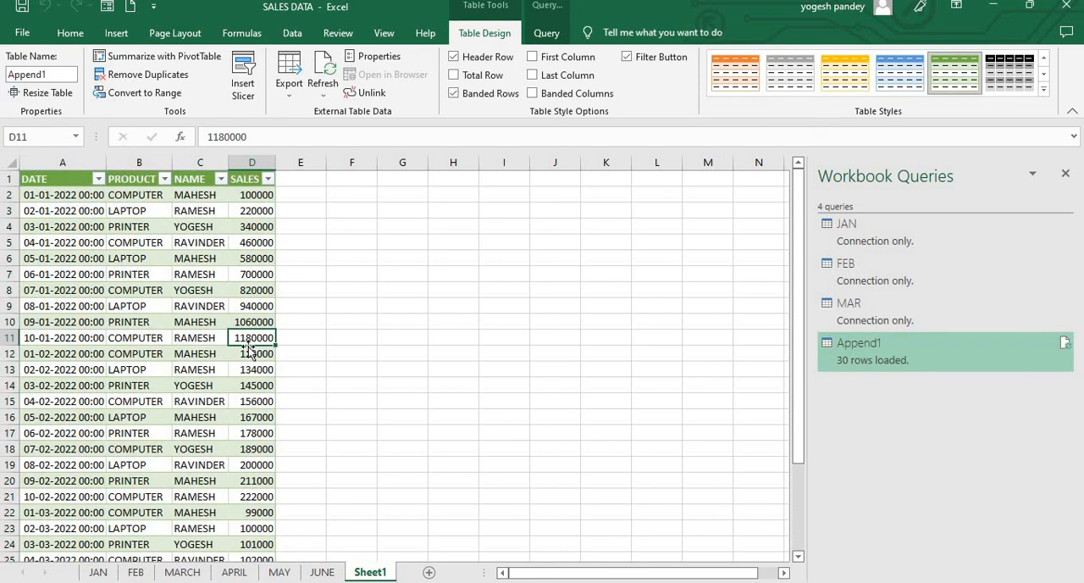
left_click(248, 402)
left_click(248, 484)
left_click(387, 495)
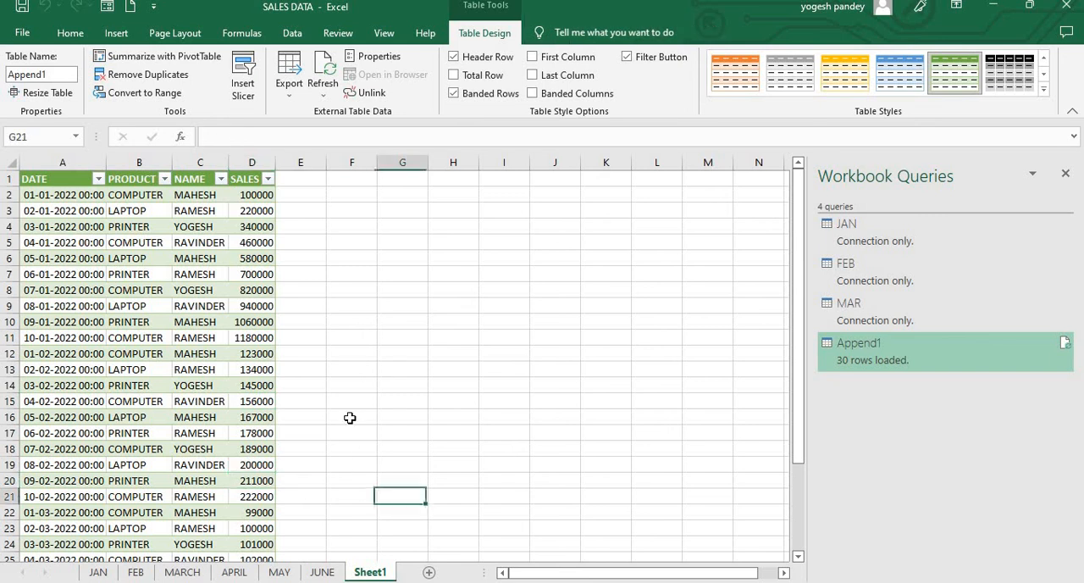
left_click(346, 400)
left_click(335, 339)
left_click(331, 322)
left_click(313, 274)
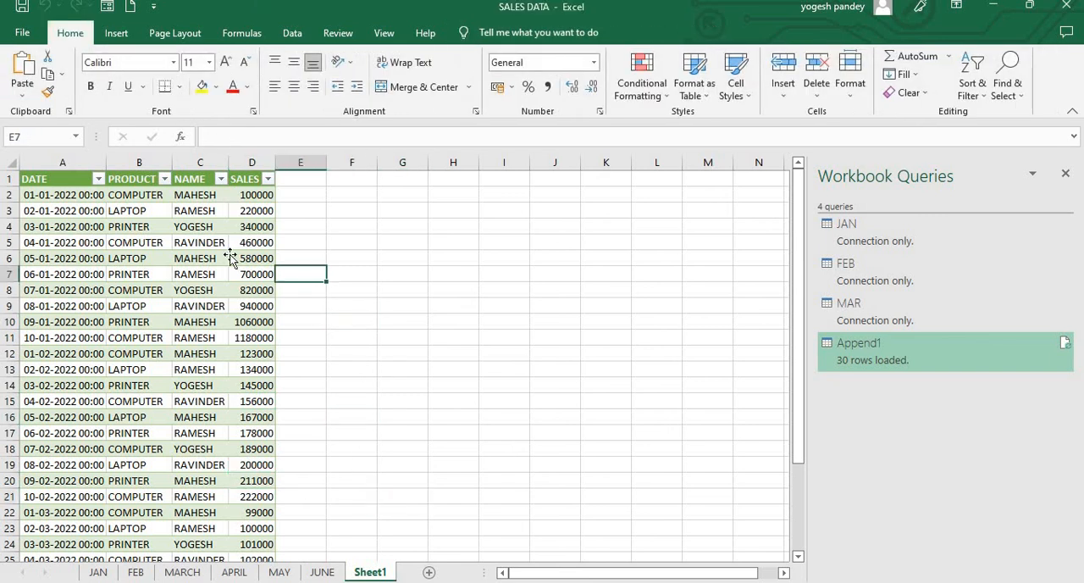
left_click(237, 258)
left_click(157, 253)
left_click(303, 287)
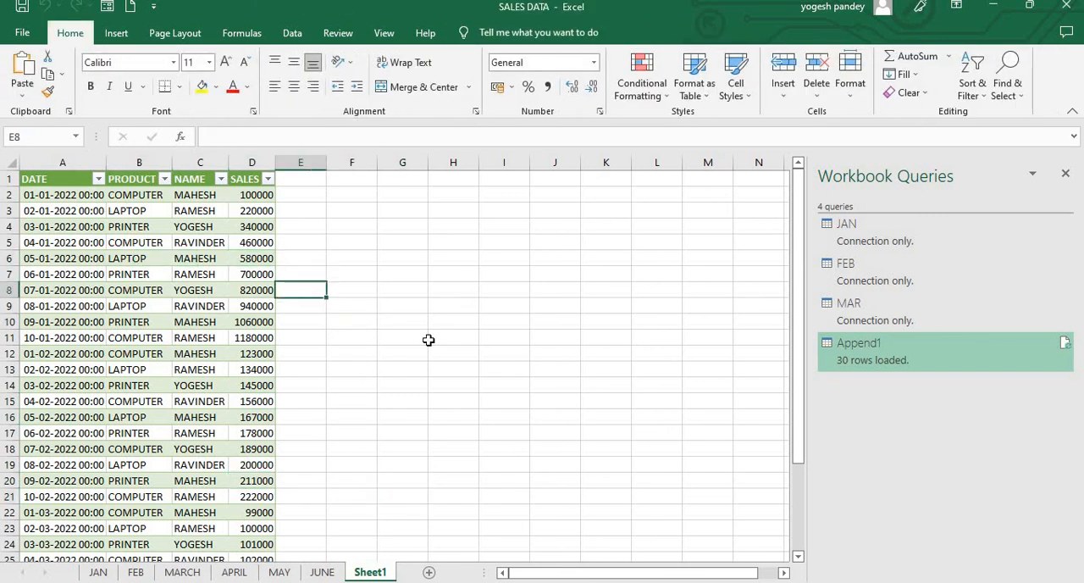
left_click(429, 343)
left_click(341, 305)
left_click(225, 277)
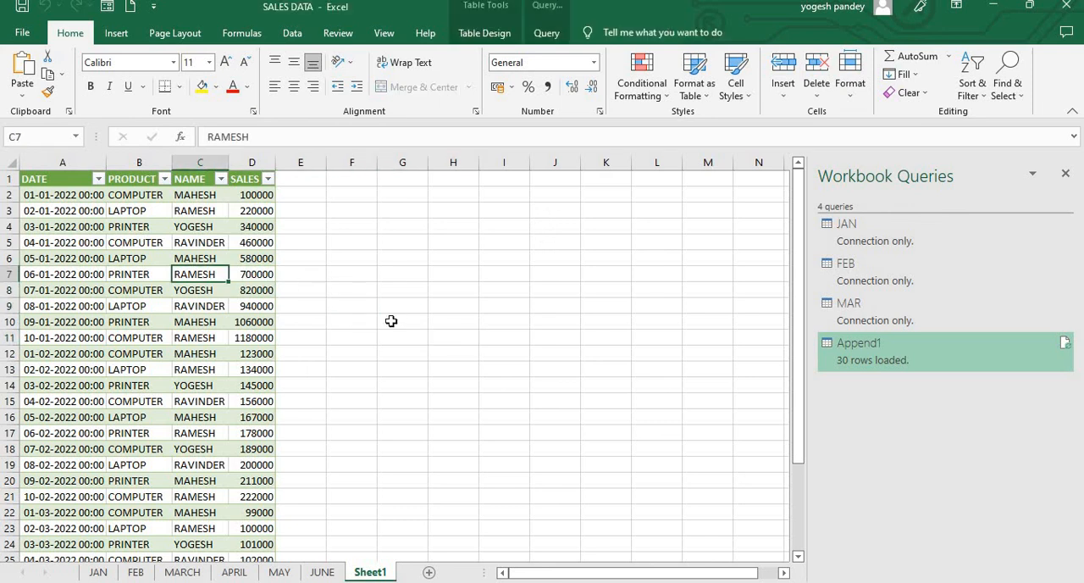
left_click(389, 320)
left_click(248, 290)
left_click(114, 274)
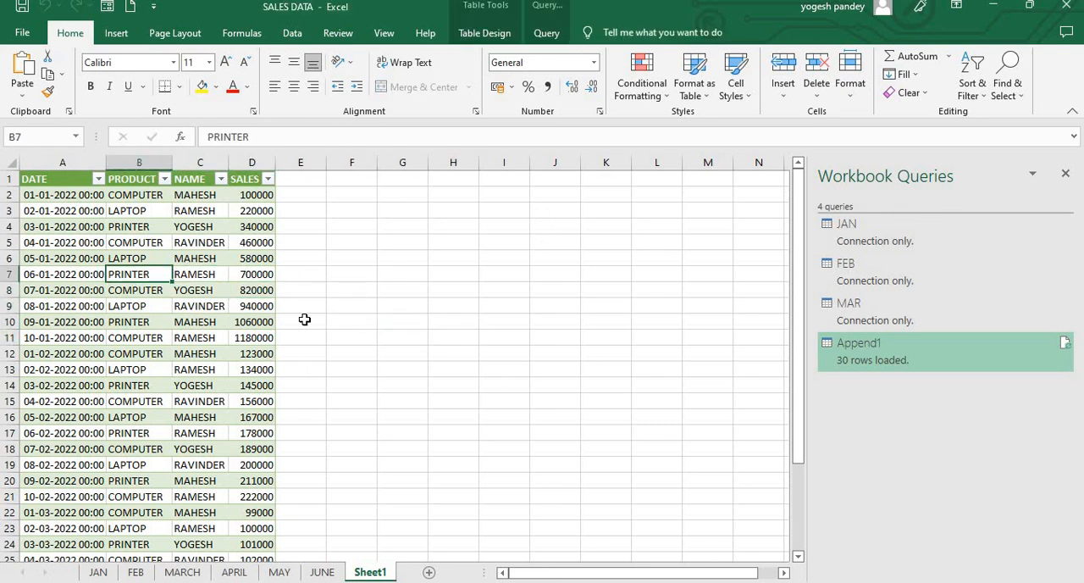
left_click(305, 320)
left_click(475, 346)
left_click(339, 293)
left_click(242, 258)
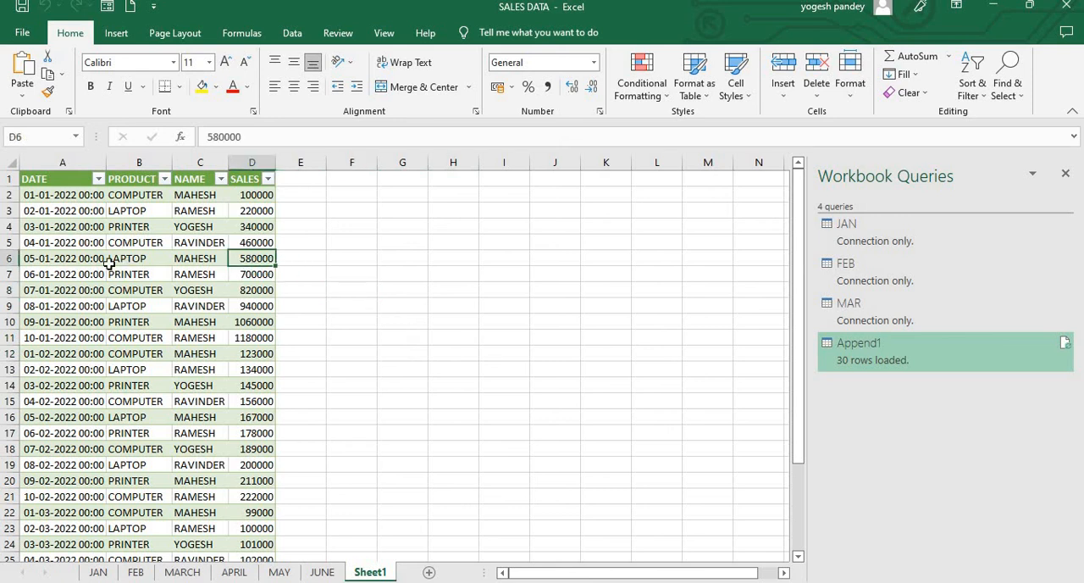